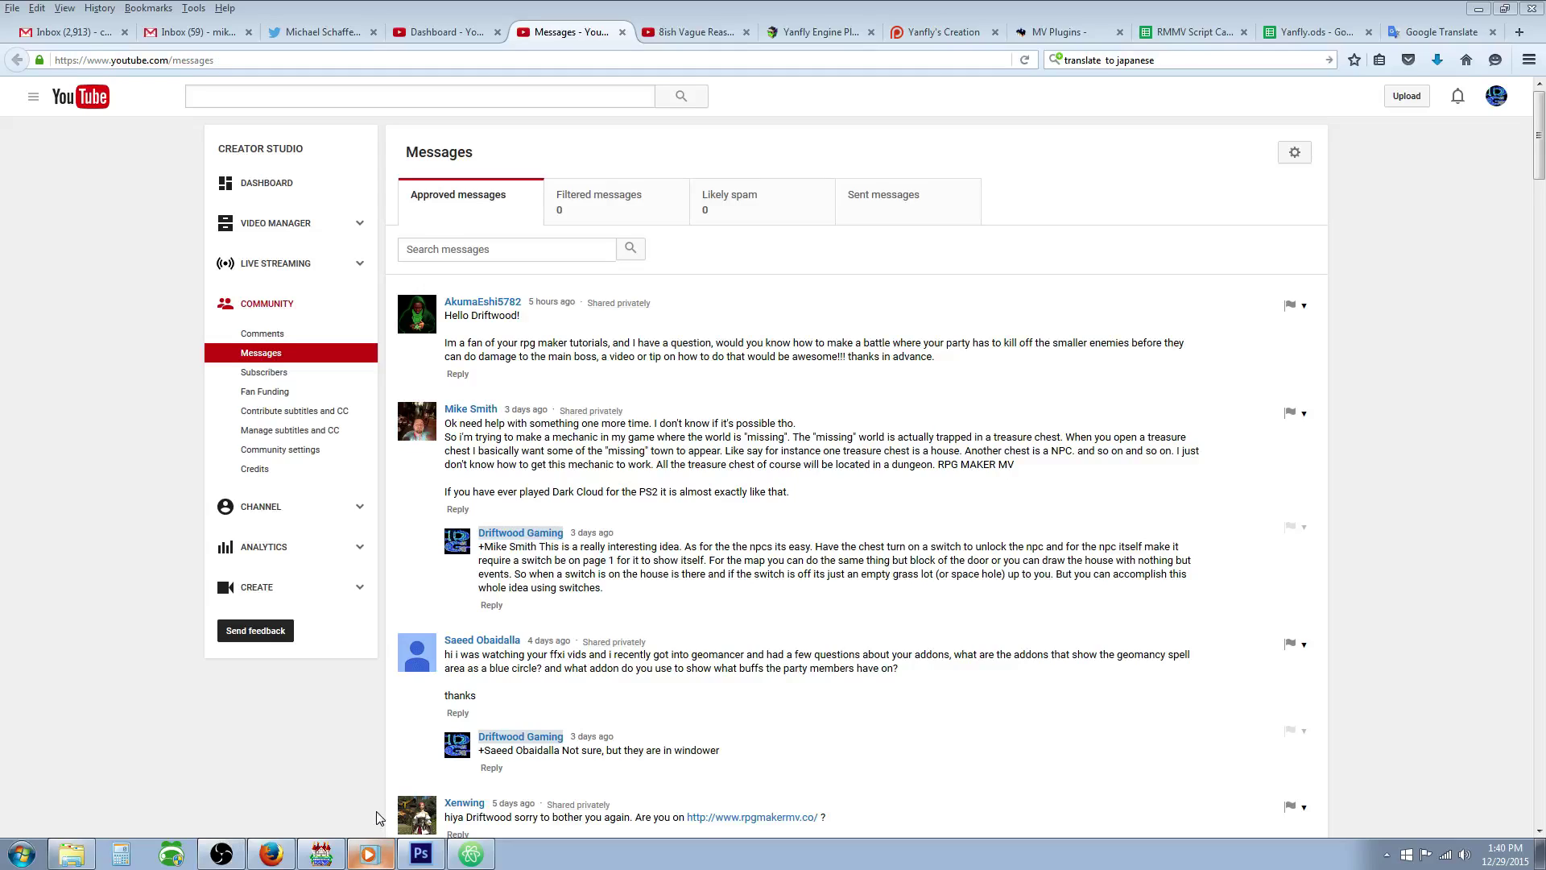
# Step: Open the profile of the viewer who asked the boss-battle question in YouTube Messages
pyautogui.click(495, 310)
# Step: Switch to the RPG Maker MV project and briefly open and close the Database
pyautogui.click(321, 853)
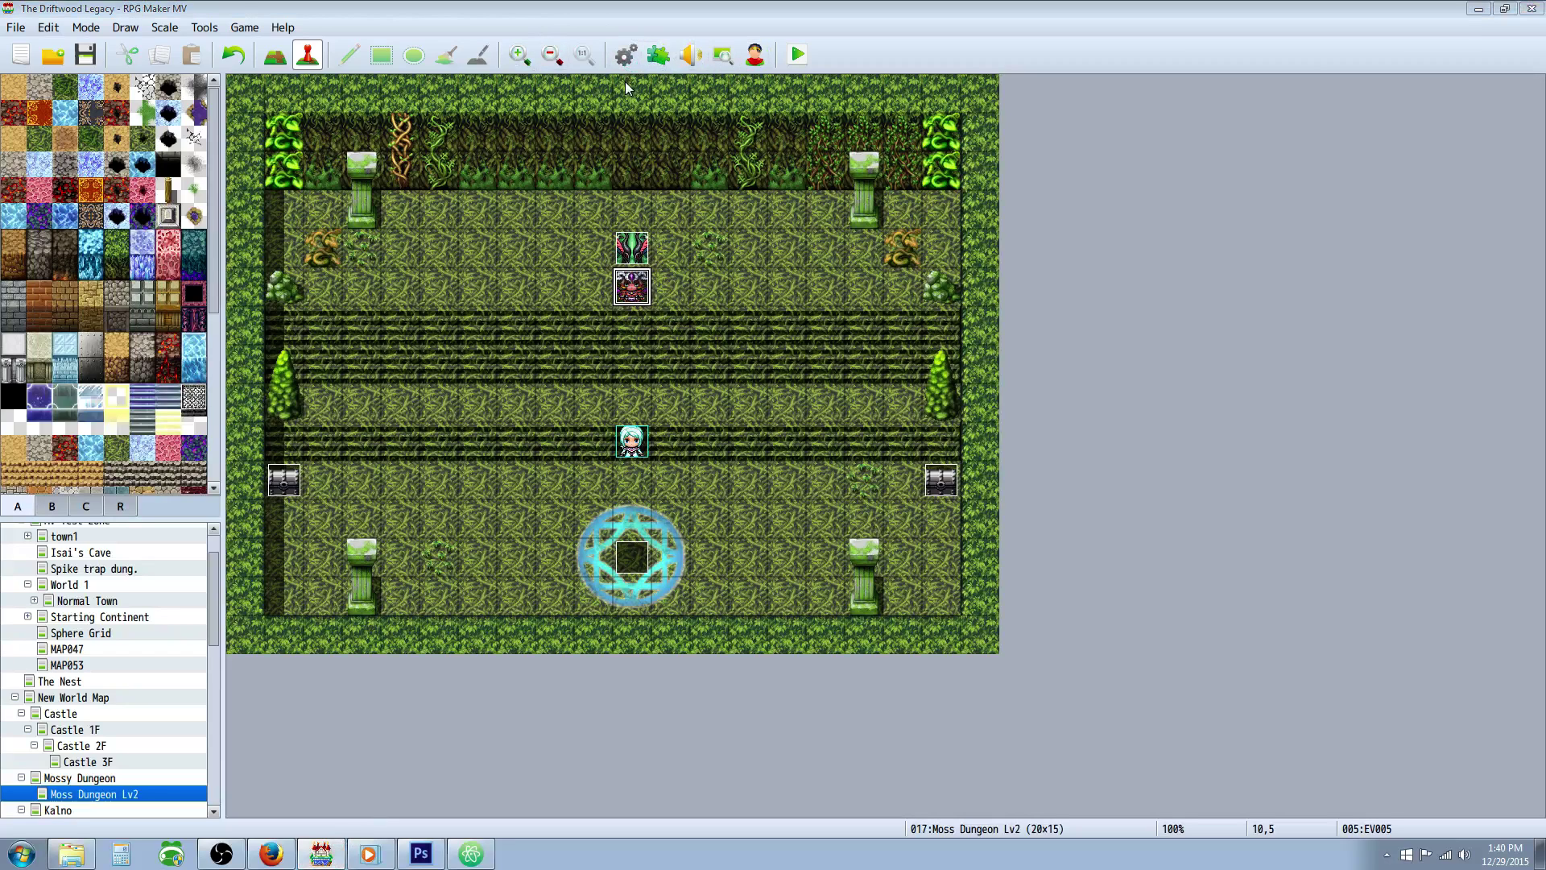
pyautogui.press('F9')
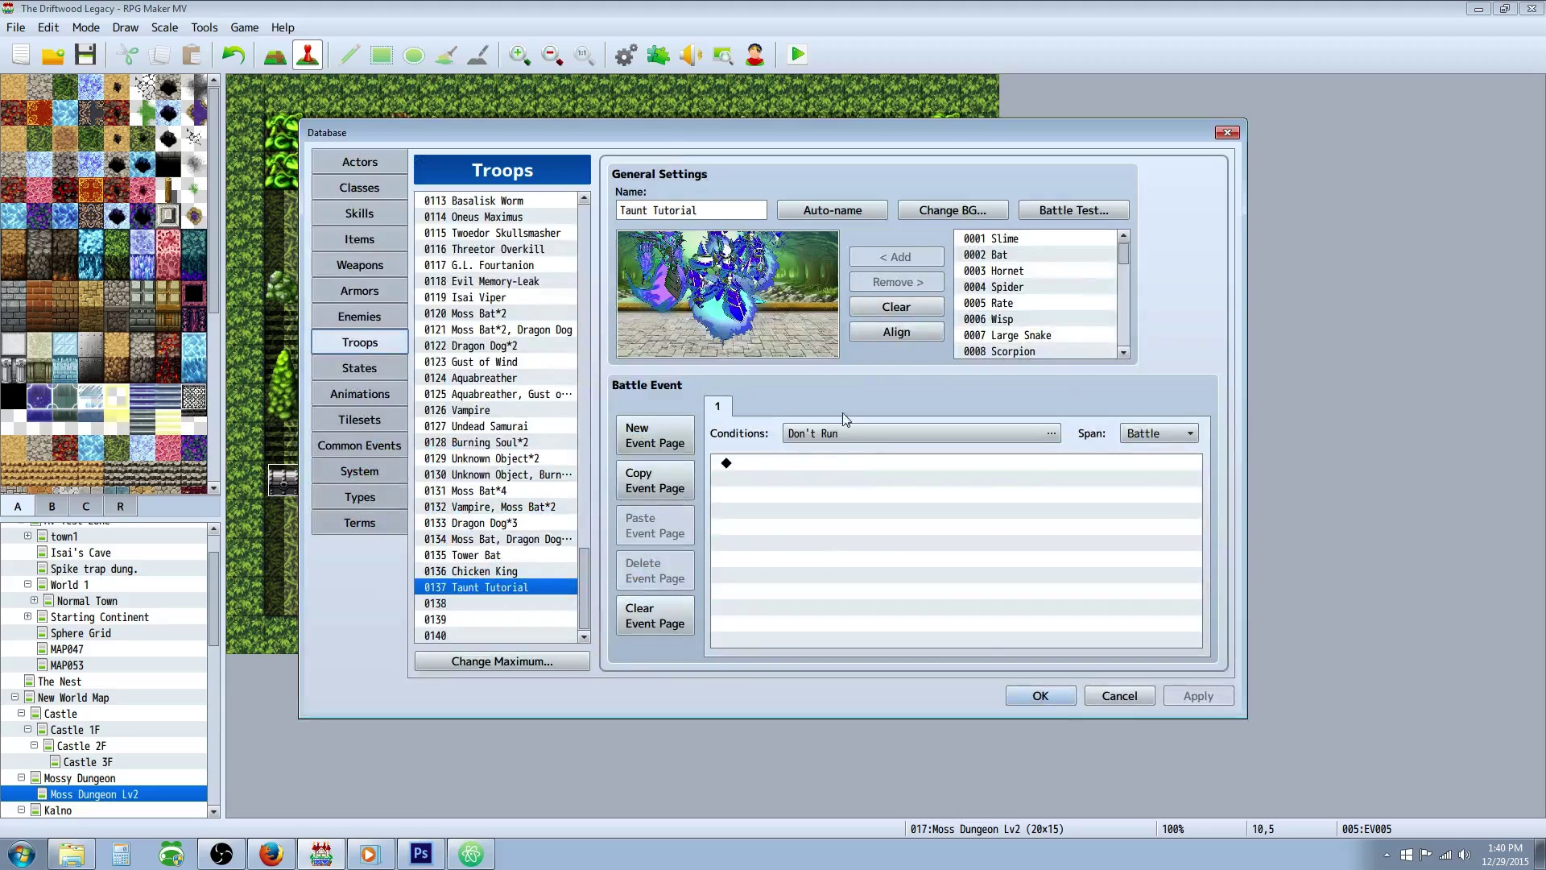
pyautogui.click(1033, 694)
# Step: Open the Plugin Manager and select the YEP_Taunt plugin
pyautogui.click(657, 55)
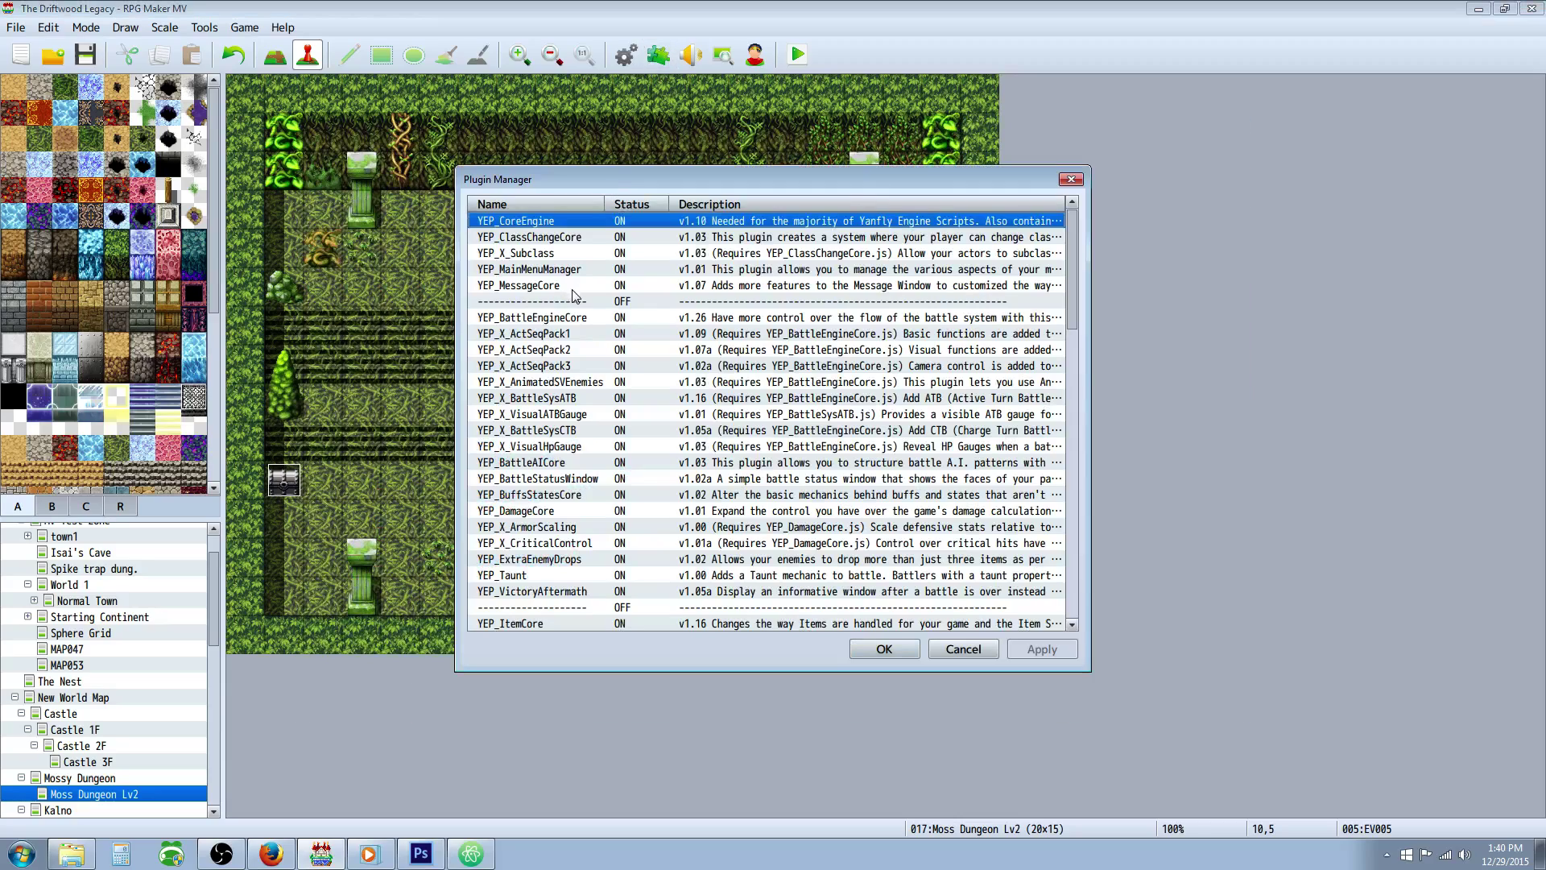
pyautogui.click(562, 444)
pyautogui.scroll(-2, 561, 442)
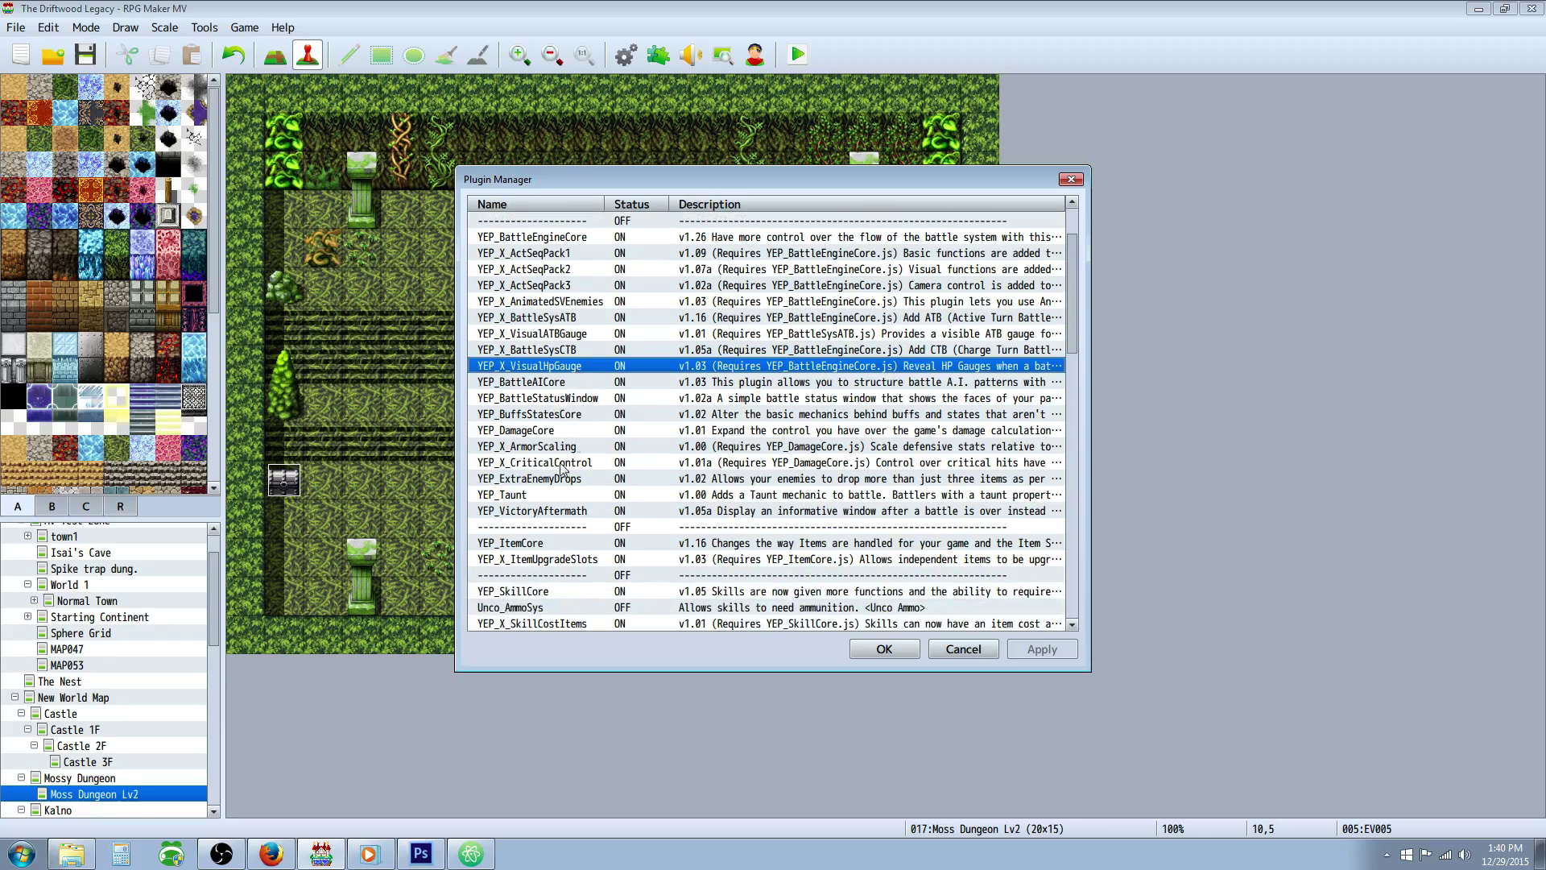
pyautogui.click(530, 496)
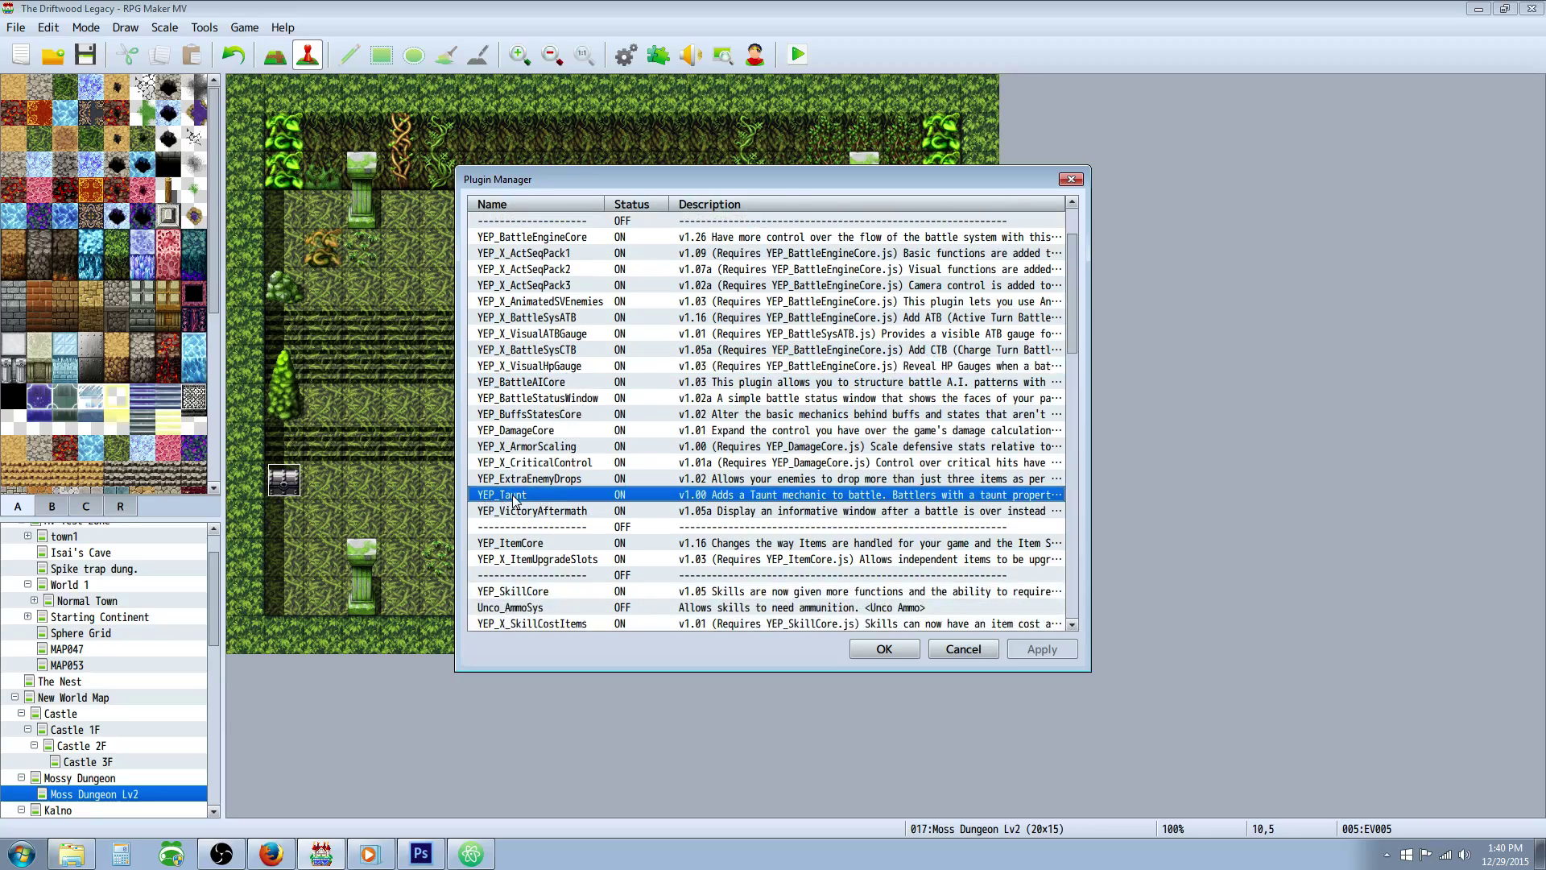
pyautogui.scroll(2, 569, 499)
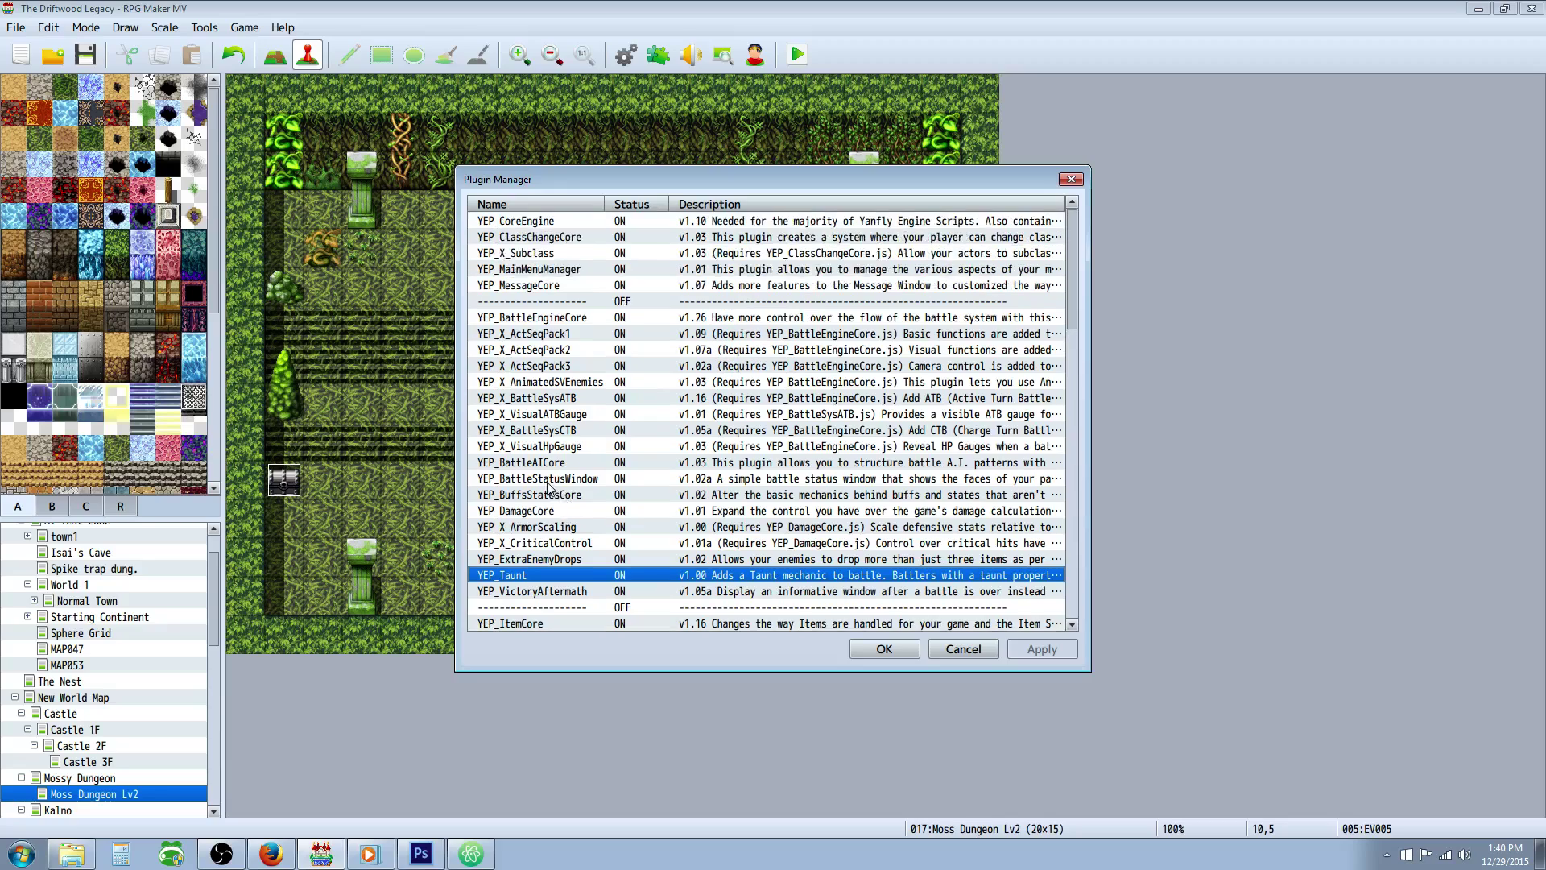
pyautogui.doubleClick(523, 578)
pyautogui.click(883, 304)
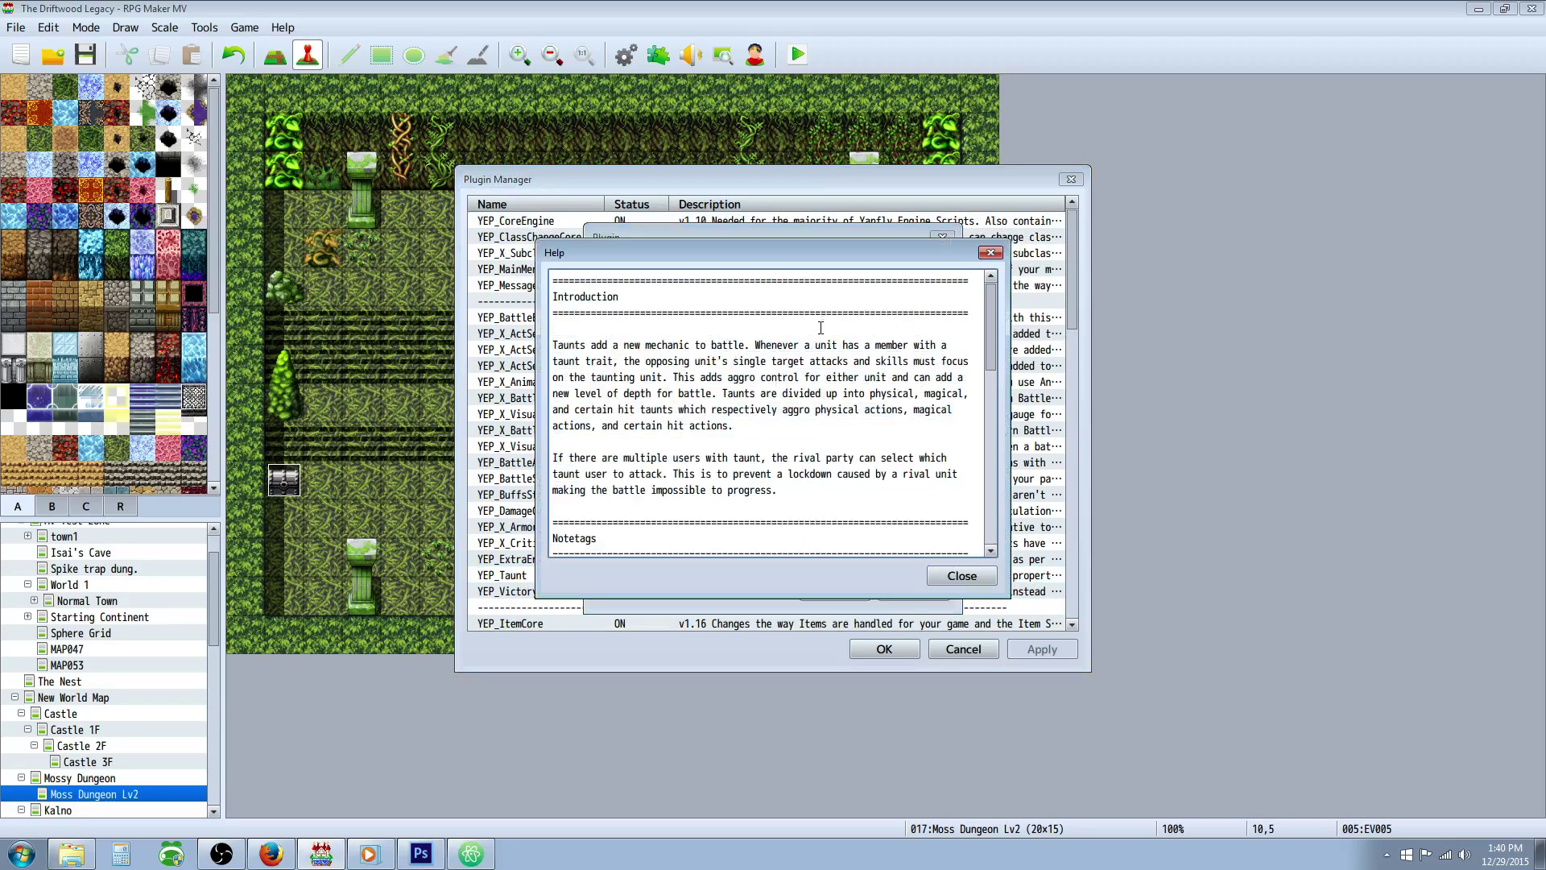
pyautogui.scroll(-4, 684, 382)
pyautogui.scroll(4, 683, 379)
pyautogui.scroll(-1, 805, 448)
pyautogui.scroll(1, 805, 448)
pyautogui.scroll(-4, 798, 427)
pyautogui.scroll(3, 798, 427)
pyautogui.scroll(-6, 695, 399)
pyautogui.scroll(-4, 721, 437)
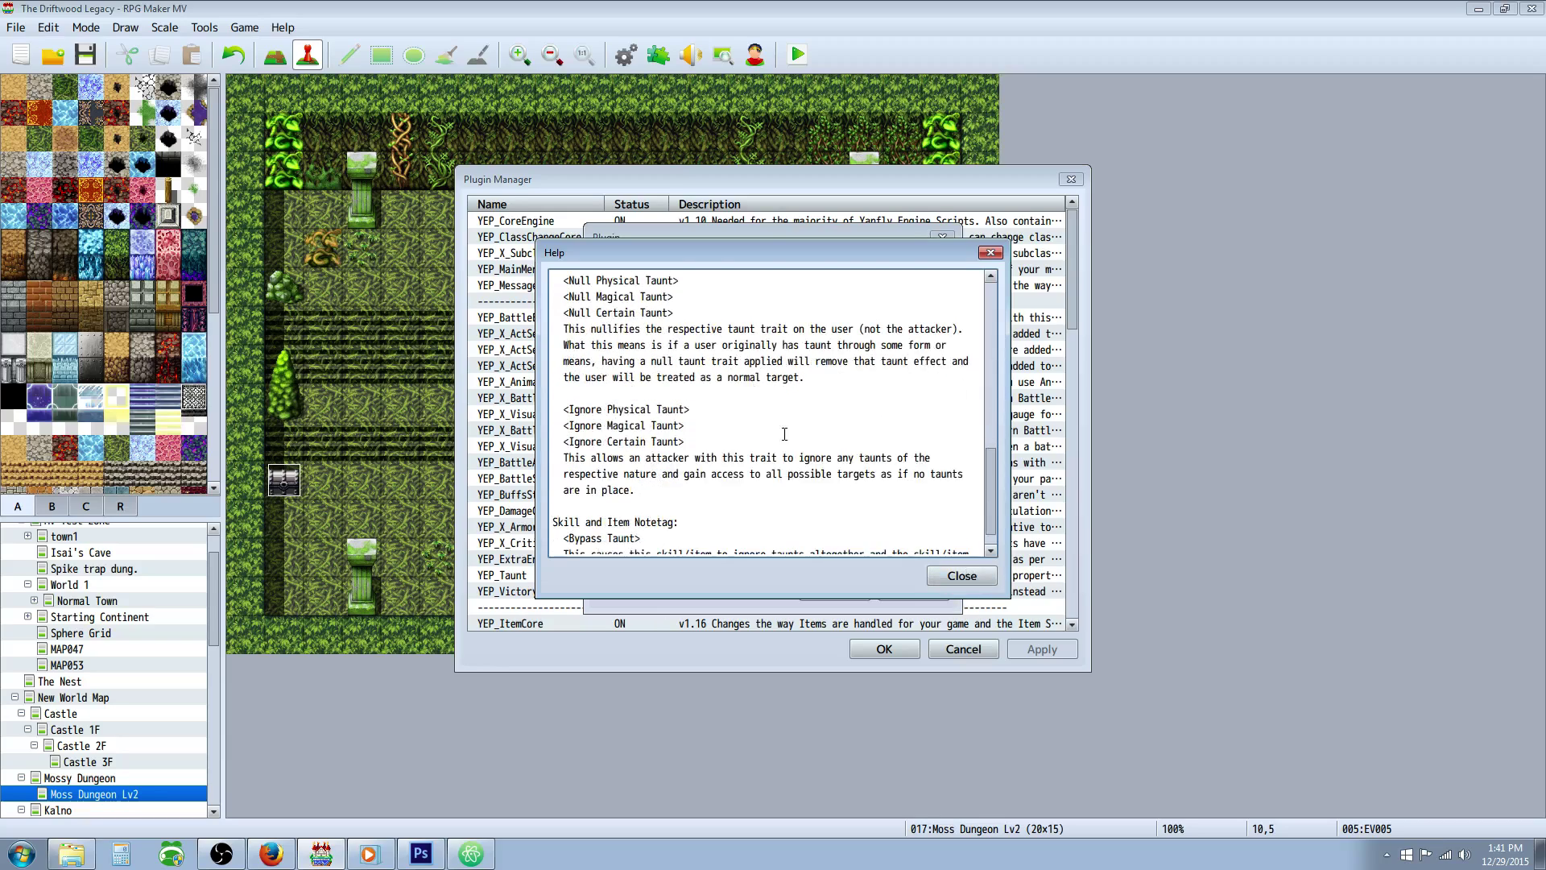
pyautogui.scroll(5, 688, 433)
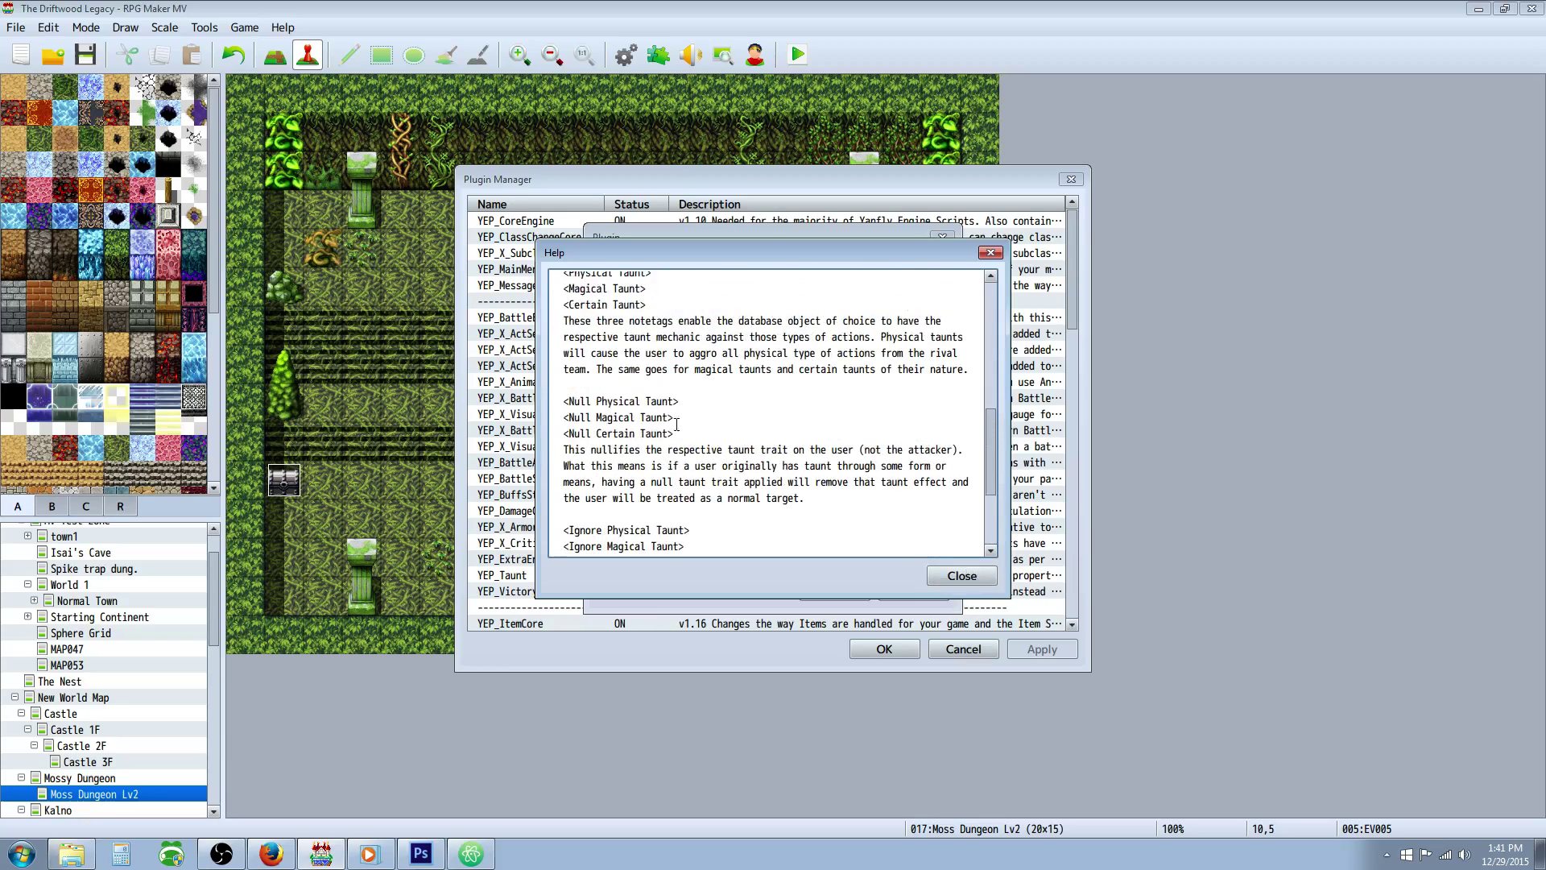
pyautogui.moveTo(562, 352); pyautogui.dragTo(673, 383)
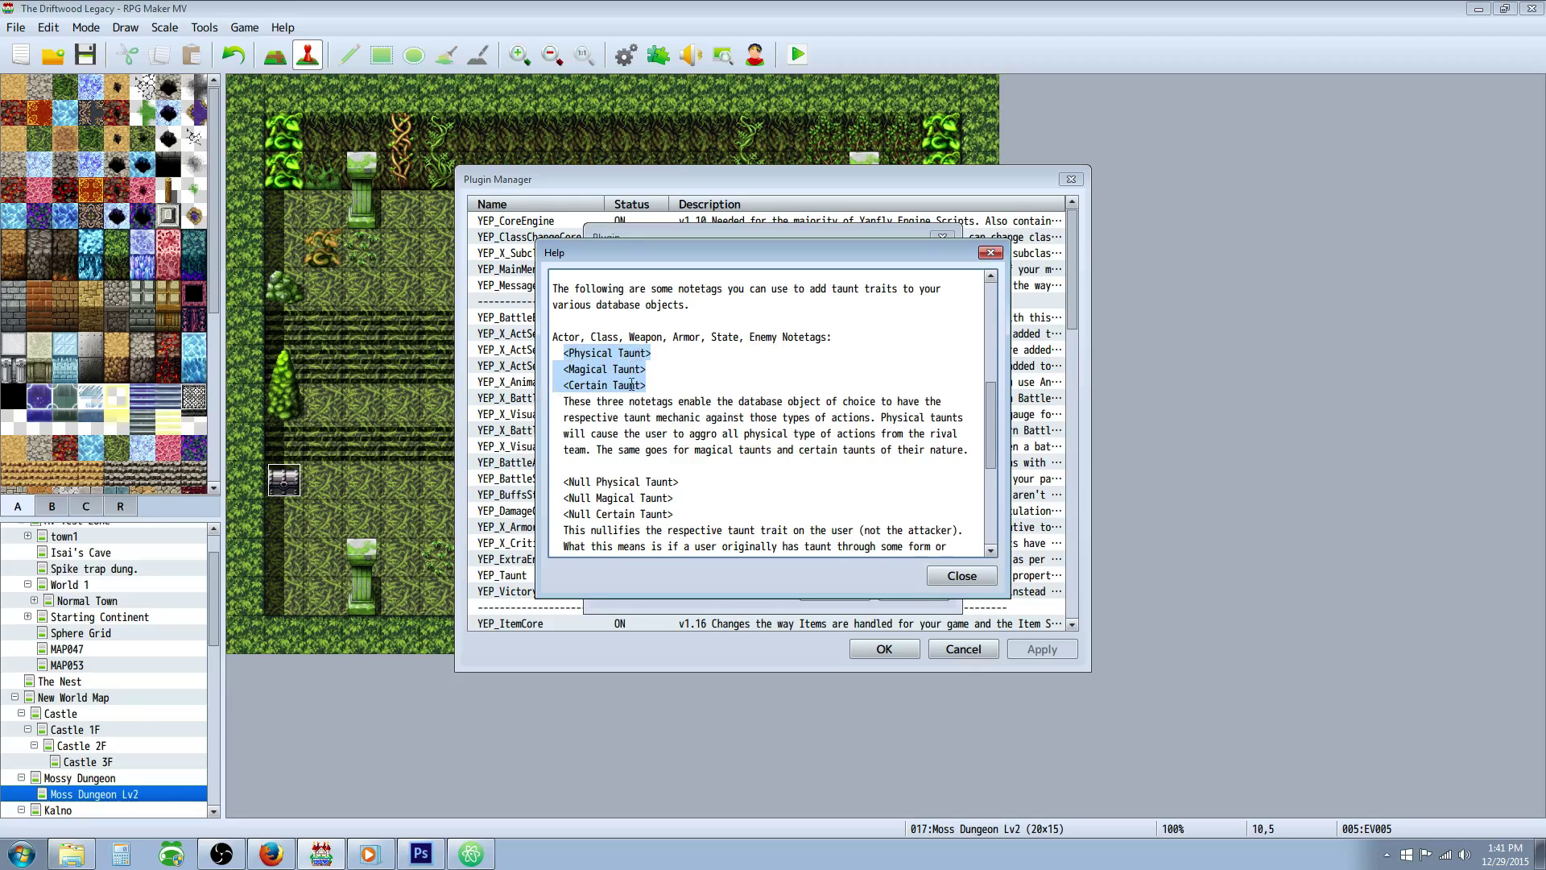
pyautogui.click(967, 576)
# Step: Close the plugin windows and inspect state 0069 Enmity's Certain, Magical and Physical Taunt notetags
pyautogui.click(832, 591)
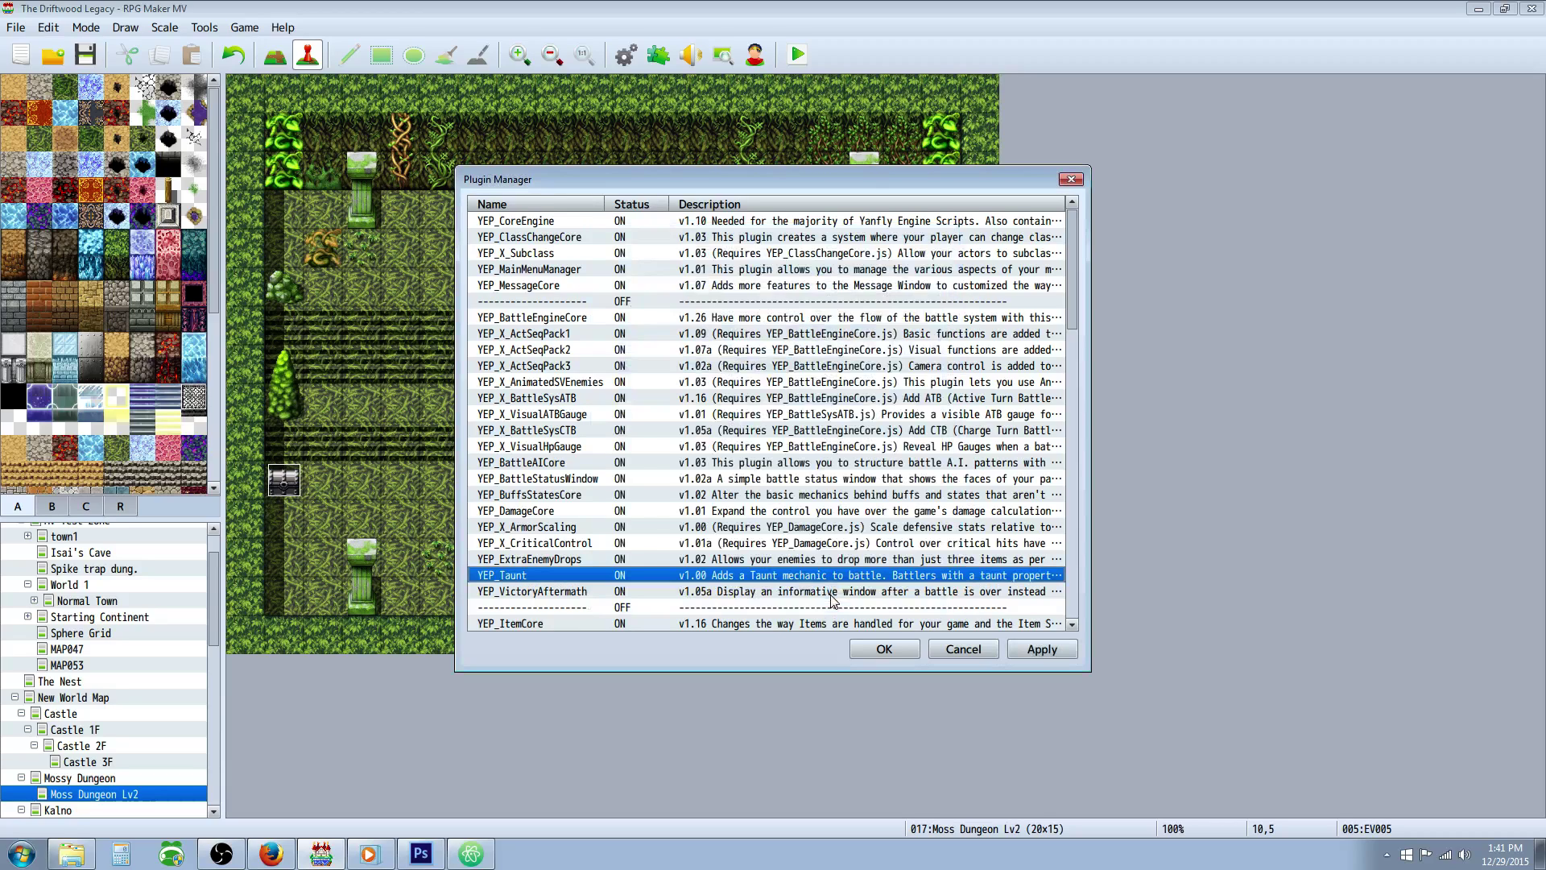
pyautogui.click(877, 654)
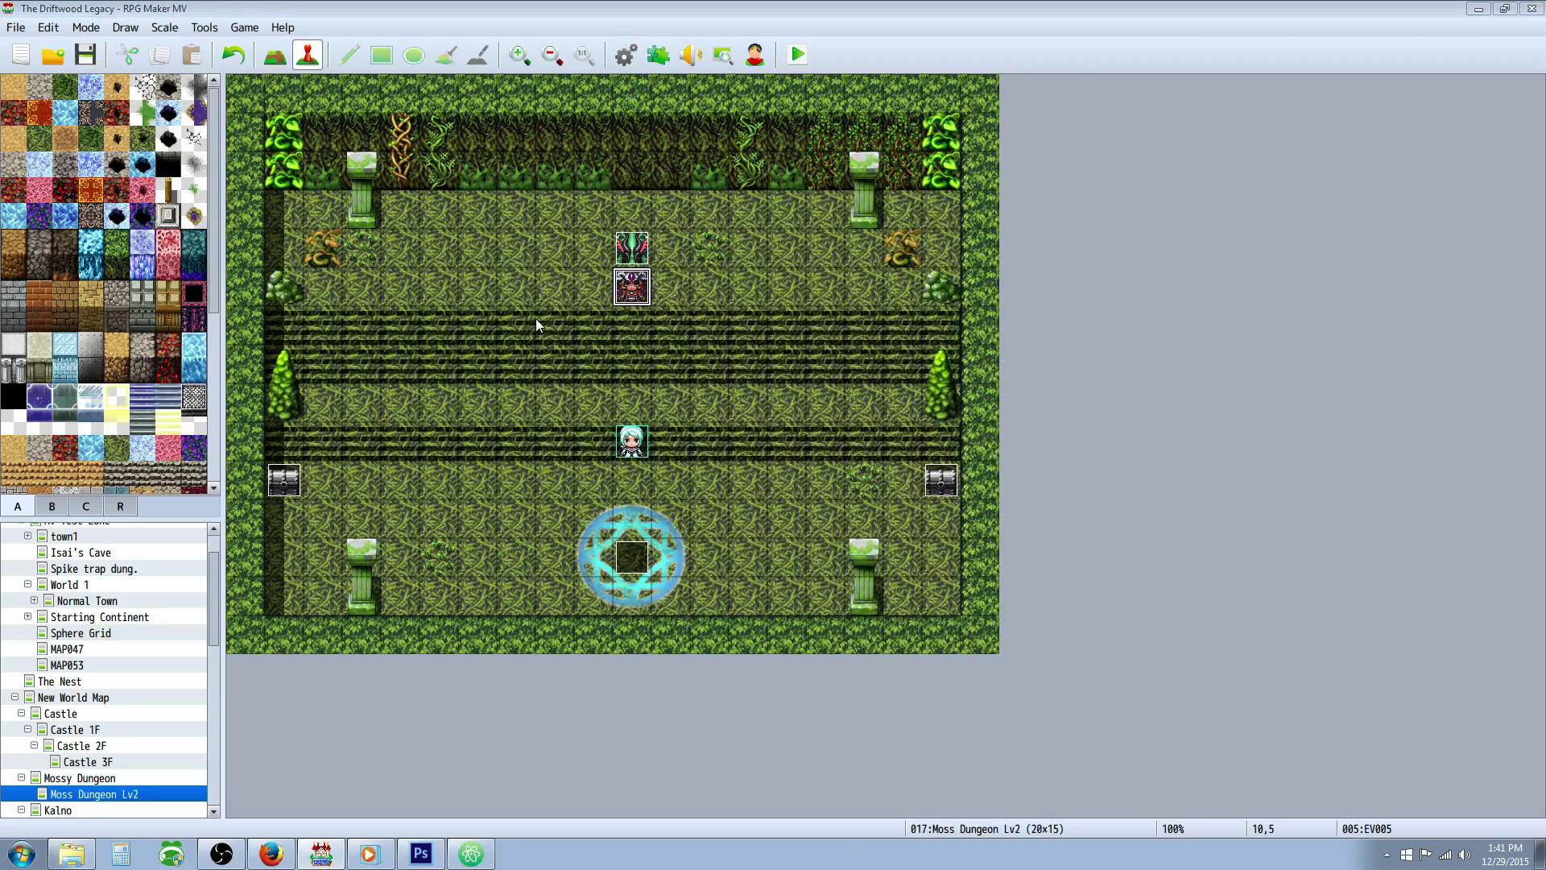
pyautogui.press('F9')
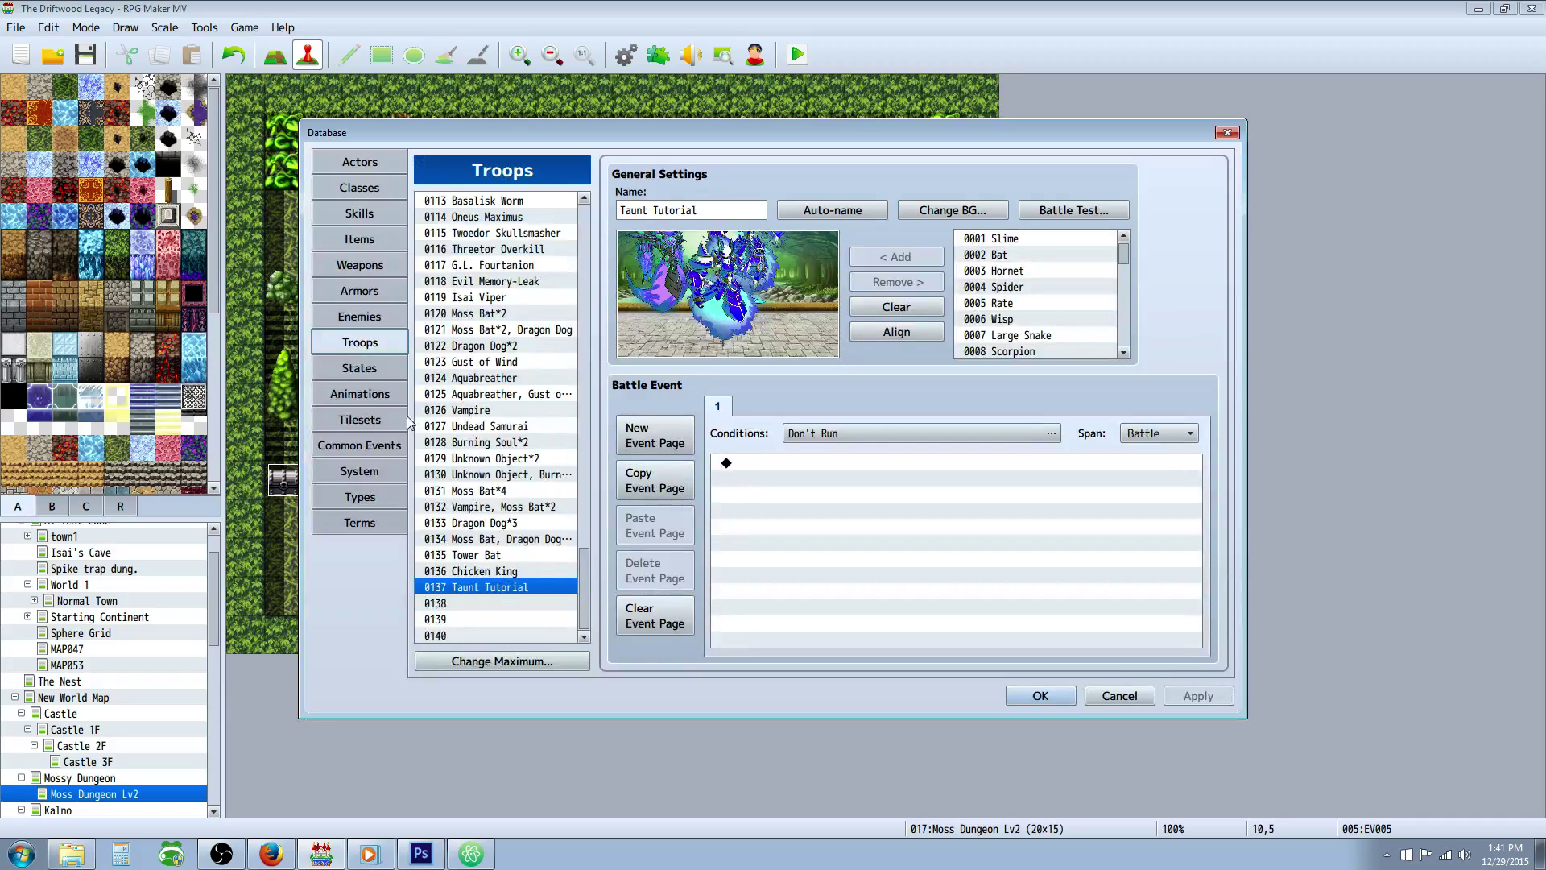
pyautogui.click(372, 371)
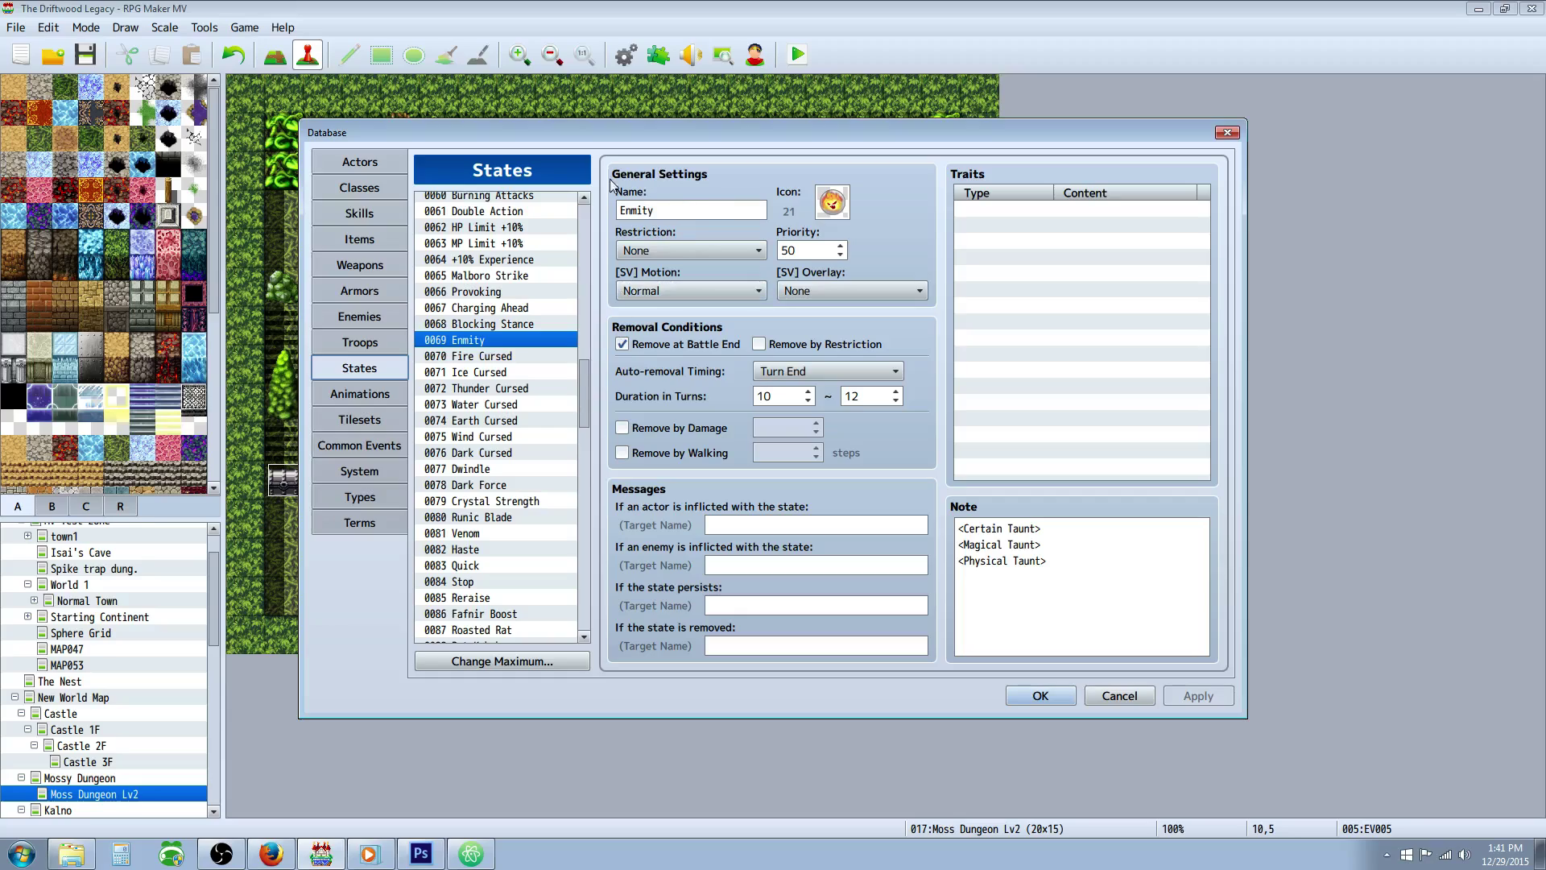
pyautogui.click(1095, 597)
pyautogui.hotkey('ctrl', 'a')
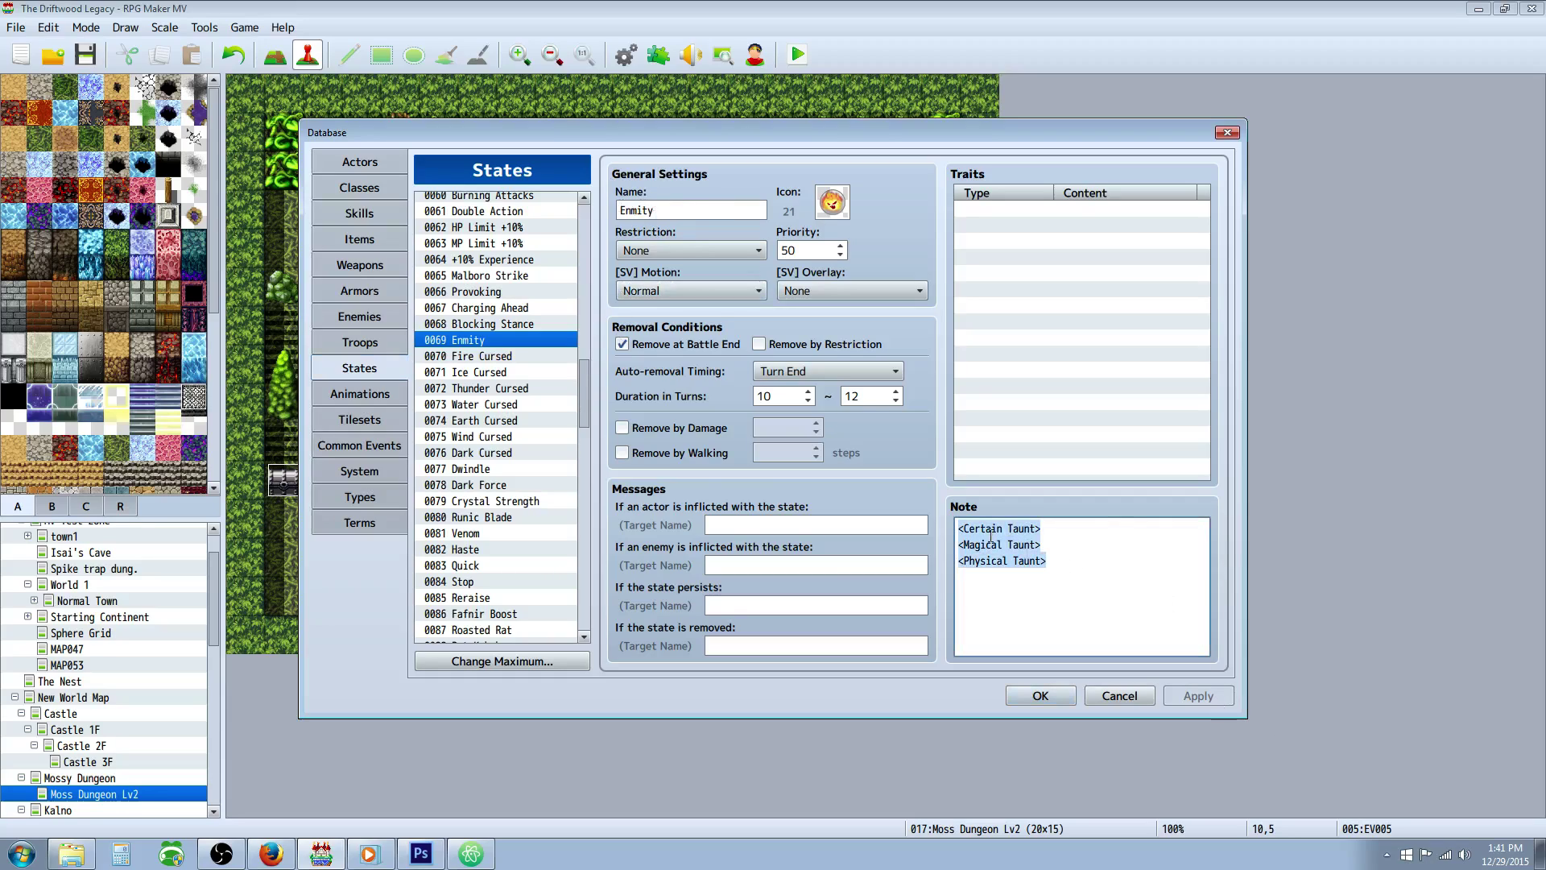
pyautogui.click(1026, 545)
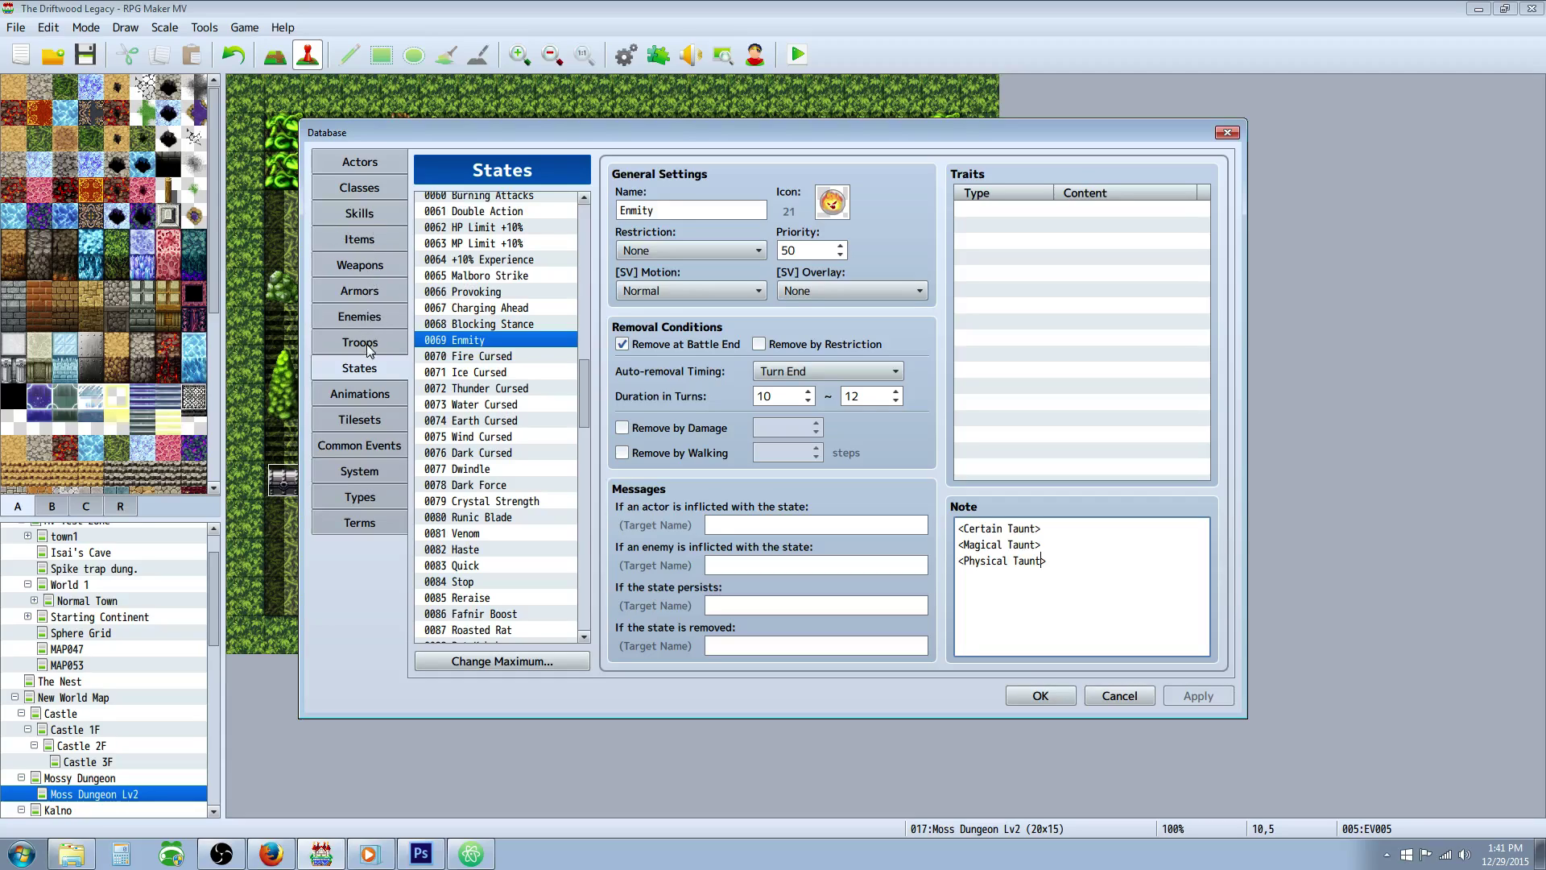
# Step: Highlight the <Passive State: 69> line in enemy 0081 Boss Defender's note
pyautogui.click(360, 317)
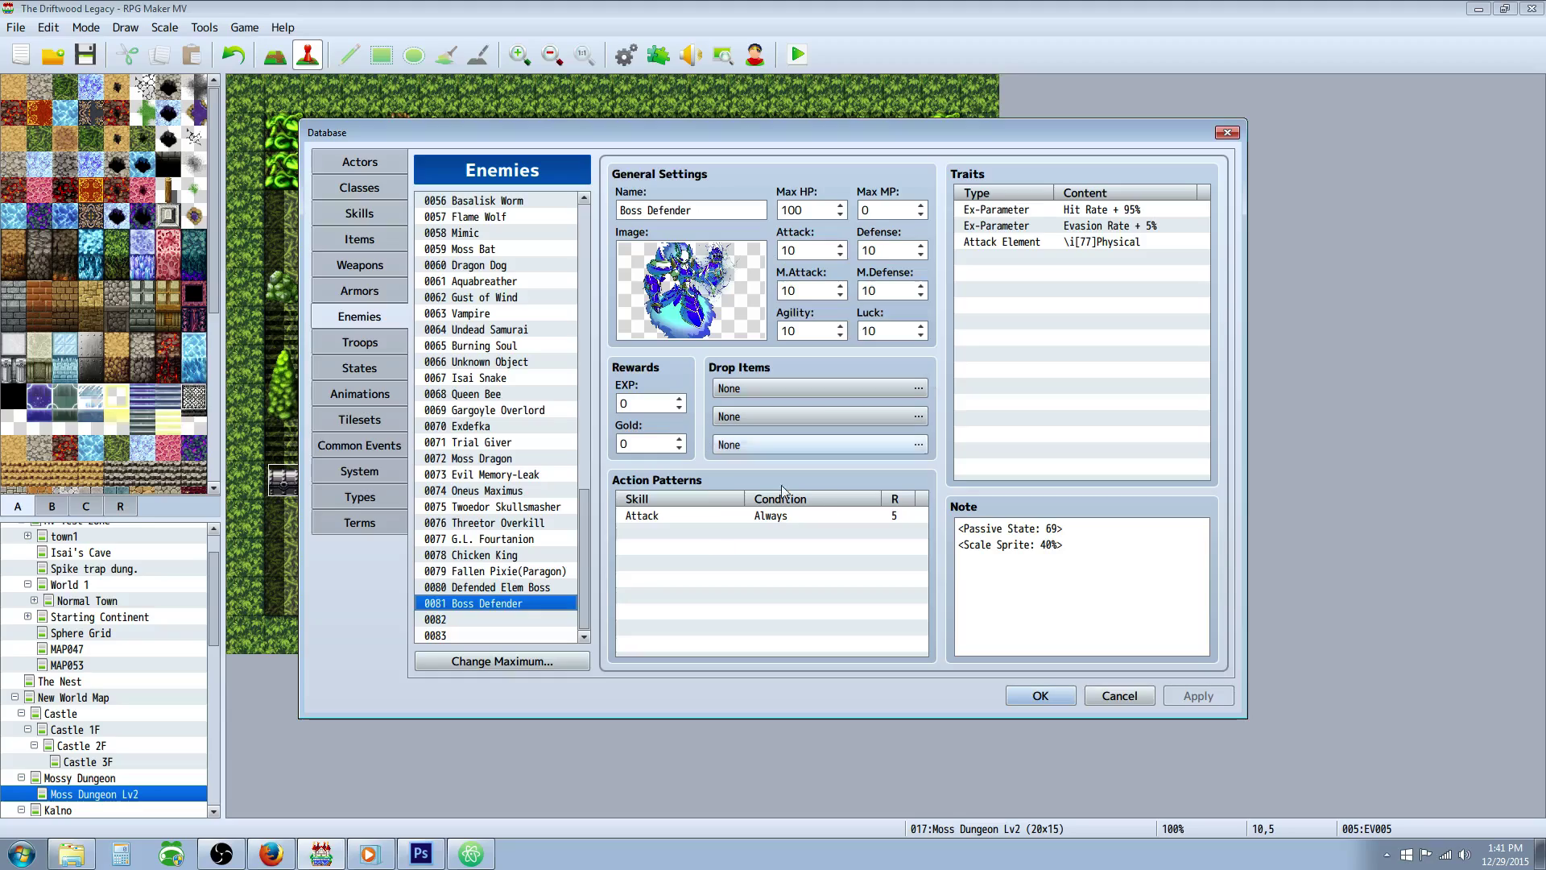
pyautogui.click(1124, 563)
pyautogui.click(1087, 541)
pyautogui.moveTo(1082, 528); pyautogui.dragTo(952, 539)
pyautogui.click(1048, 530)
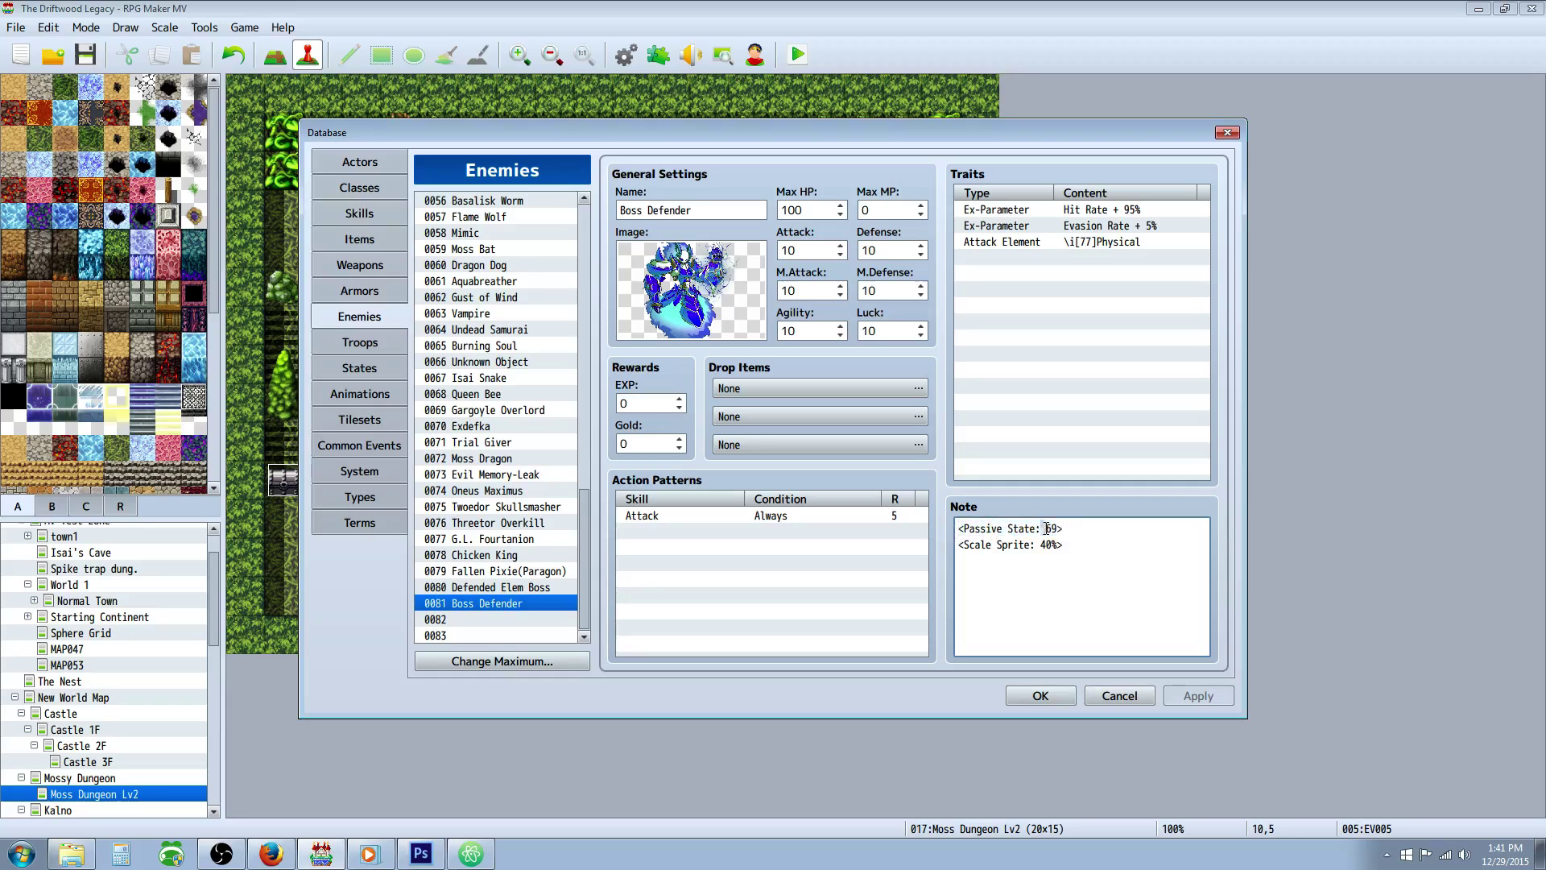
# Step: Review all the taunt notetags in state 0069 Emmity's note
pyautogui.click(360, 368)
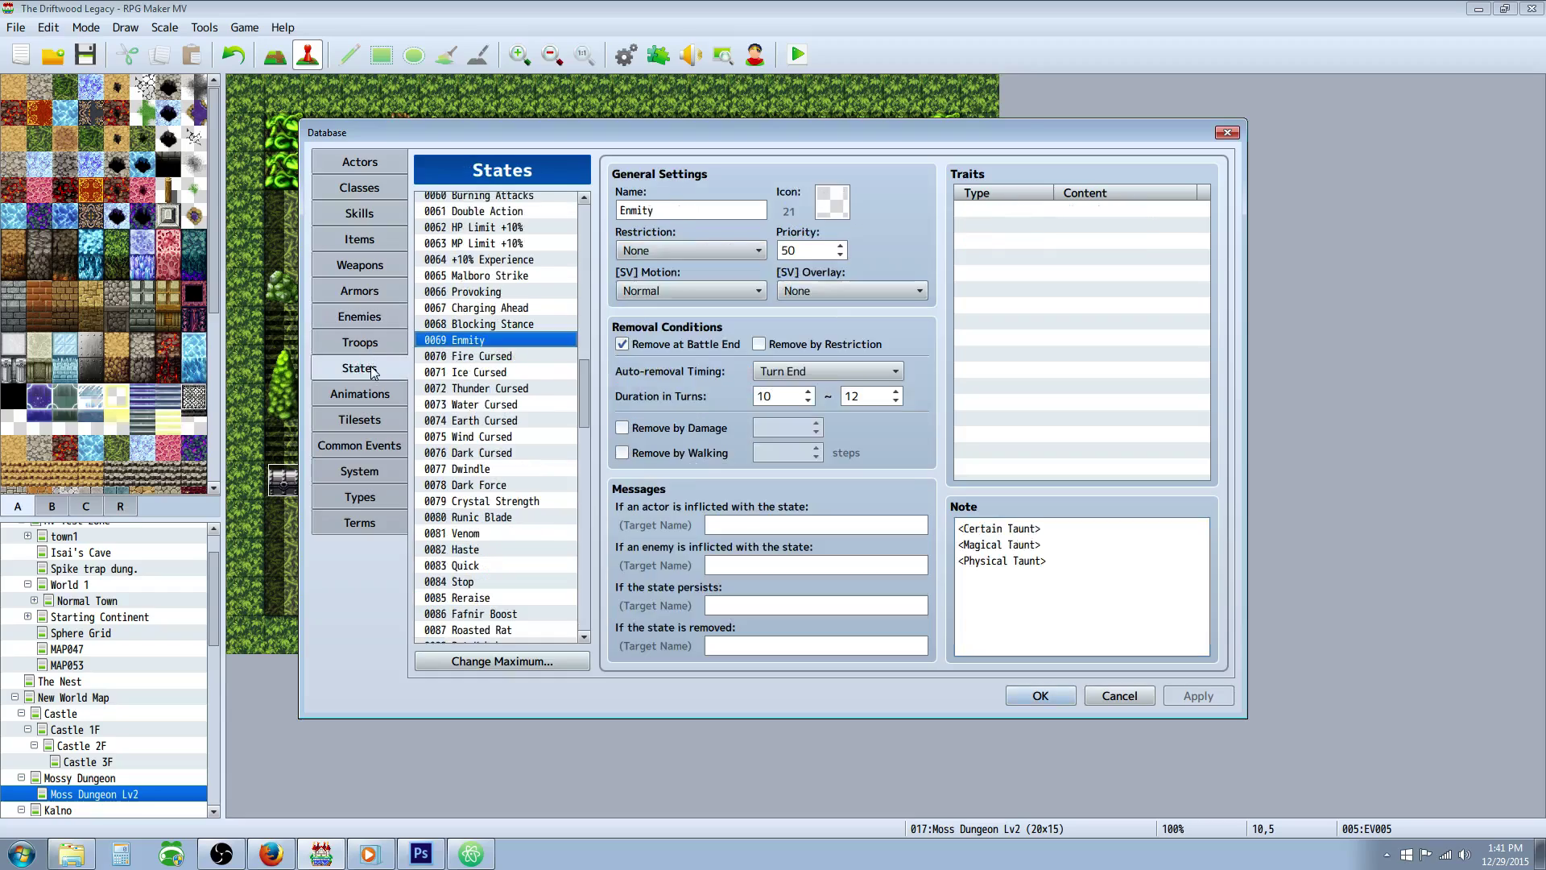
pyautogui.click(1015, 565)
pyautogui.hotkey('ctrl', 'a')
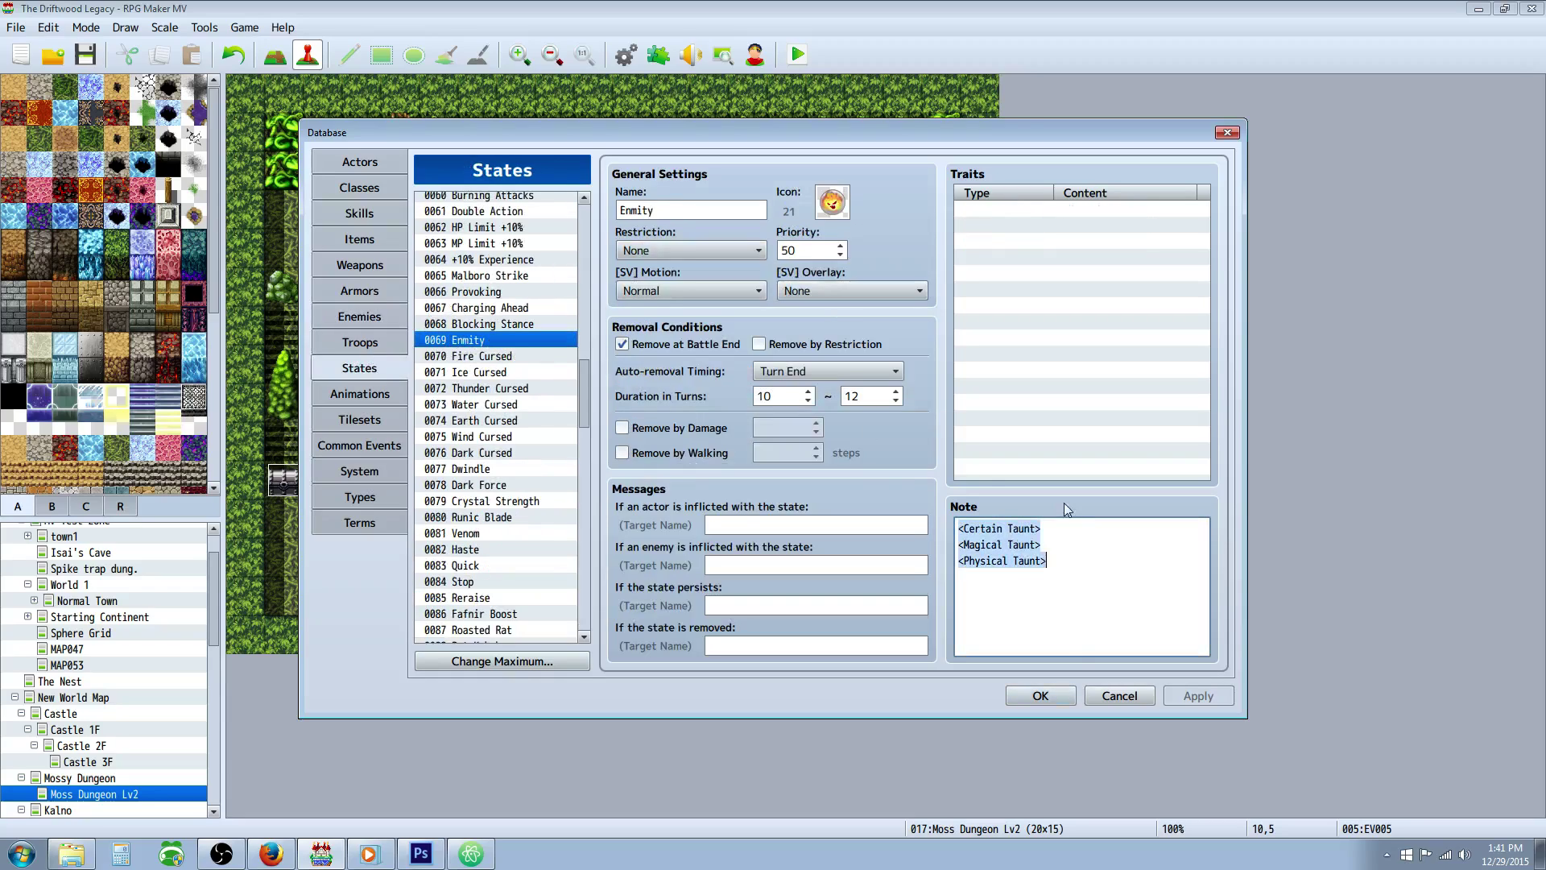
# Step: Recheck Boss Defender's note, highlighting the Passive State tag and the <Scale Sprite: 40%> line
pyautogui.click(377, 309)
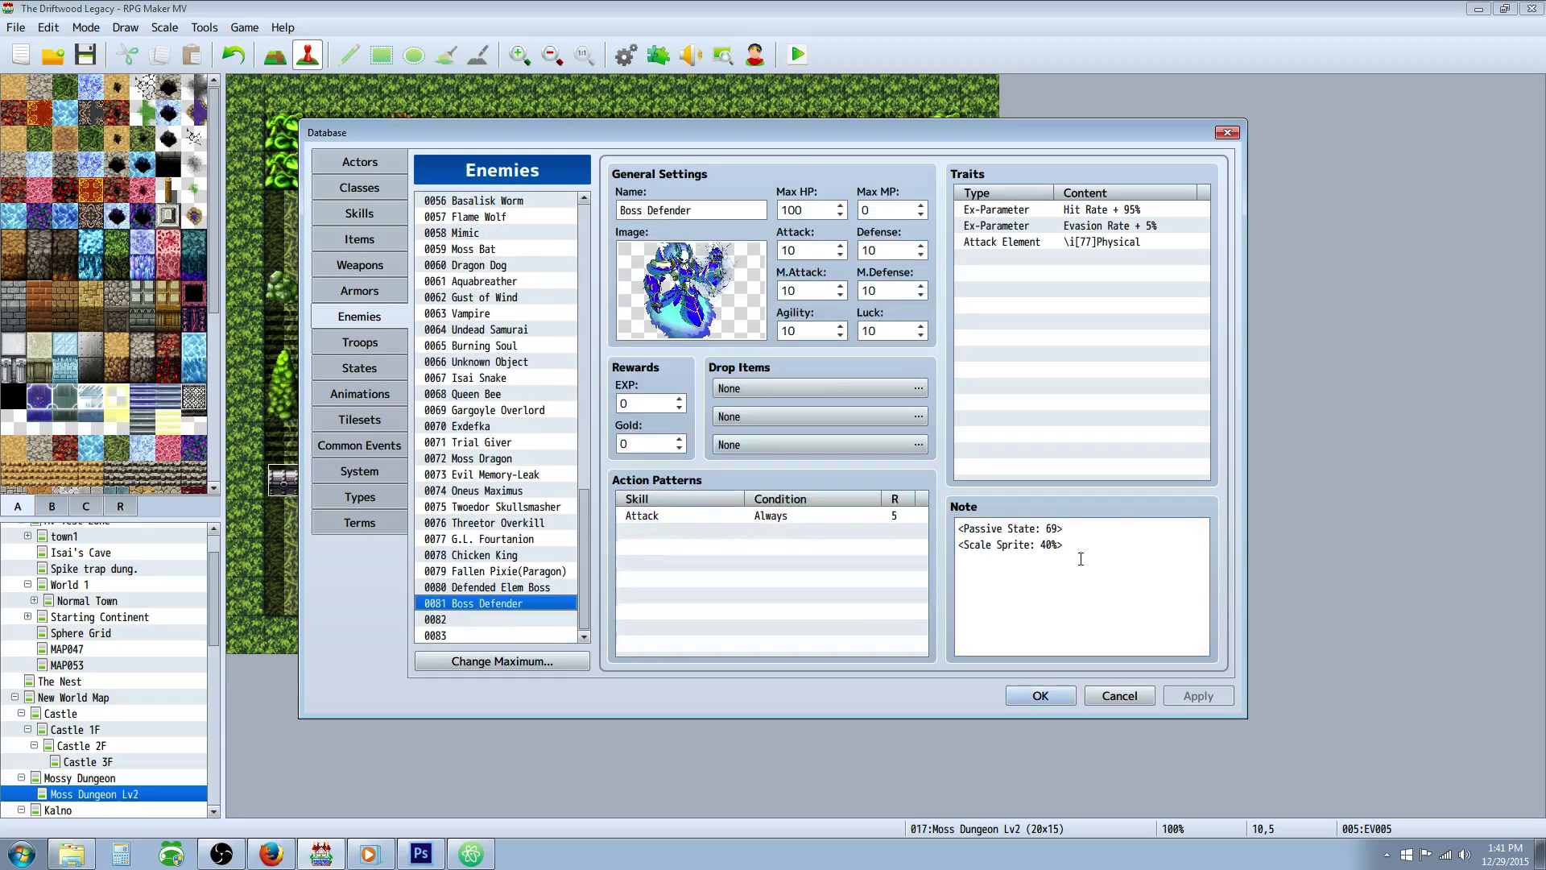
pyautogui.click(1082, 561)
pyautogui.hotkey('ctrl', 'a')
pyautogui.hotkey('shift', 'Up')
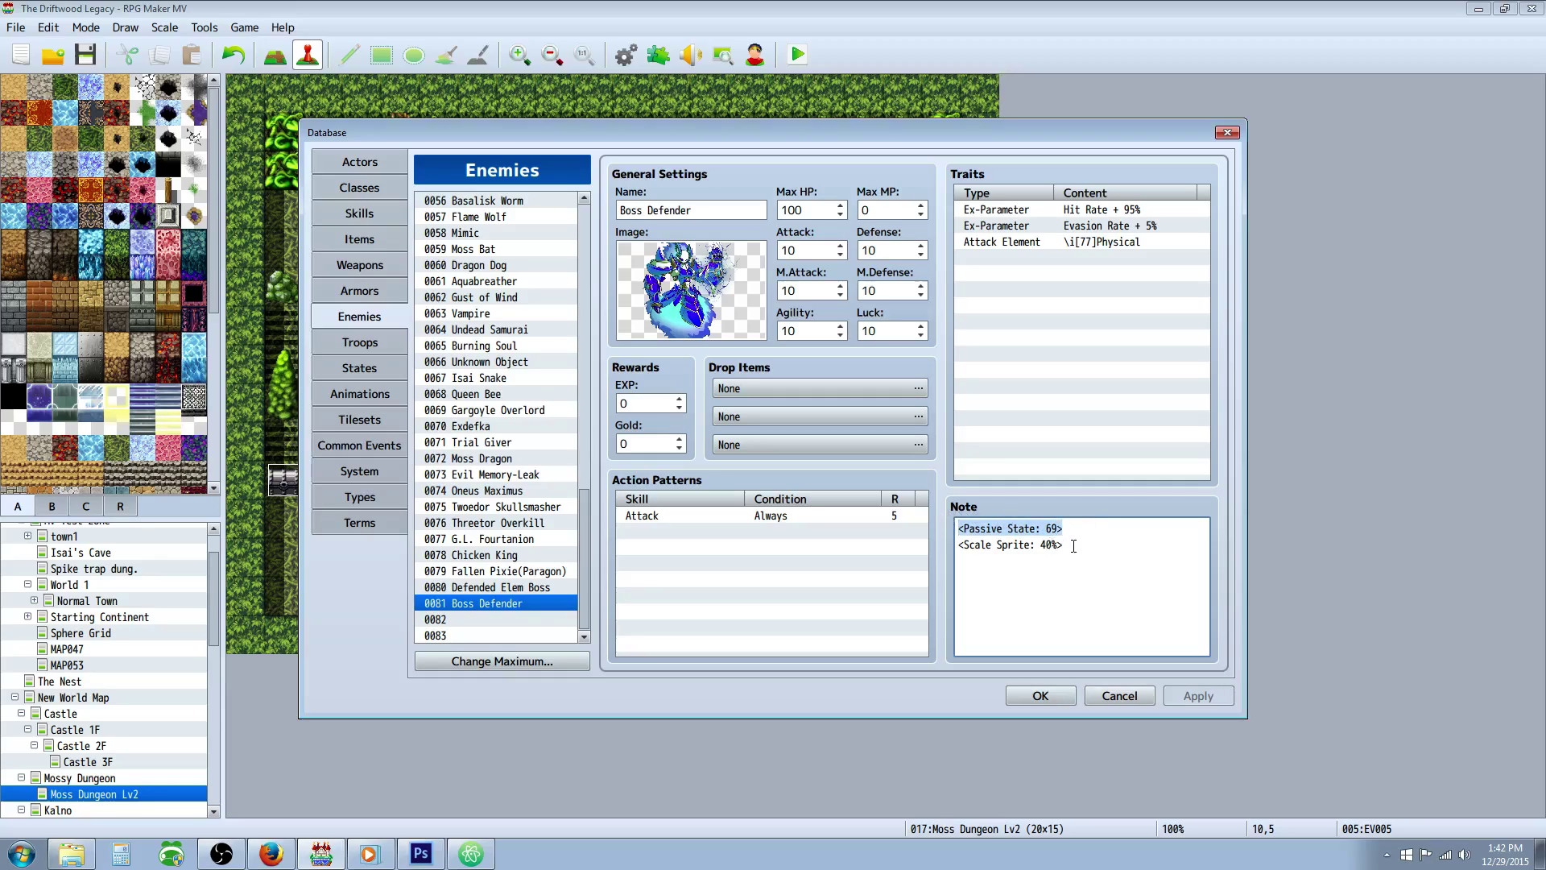
pyautogui.moveTo(1064, 544); pyautogui.dragTo(964, 544)
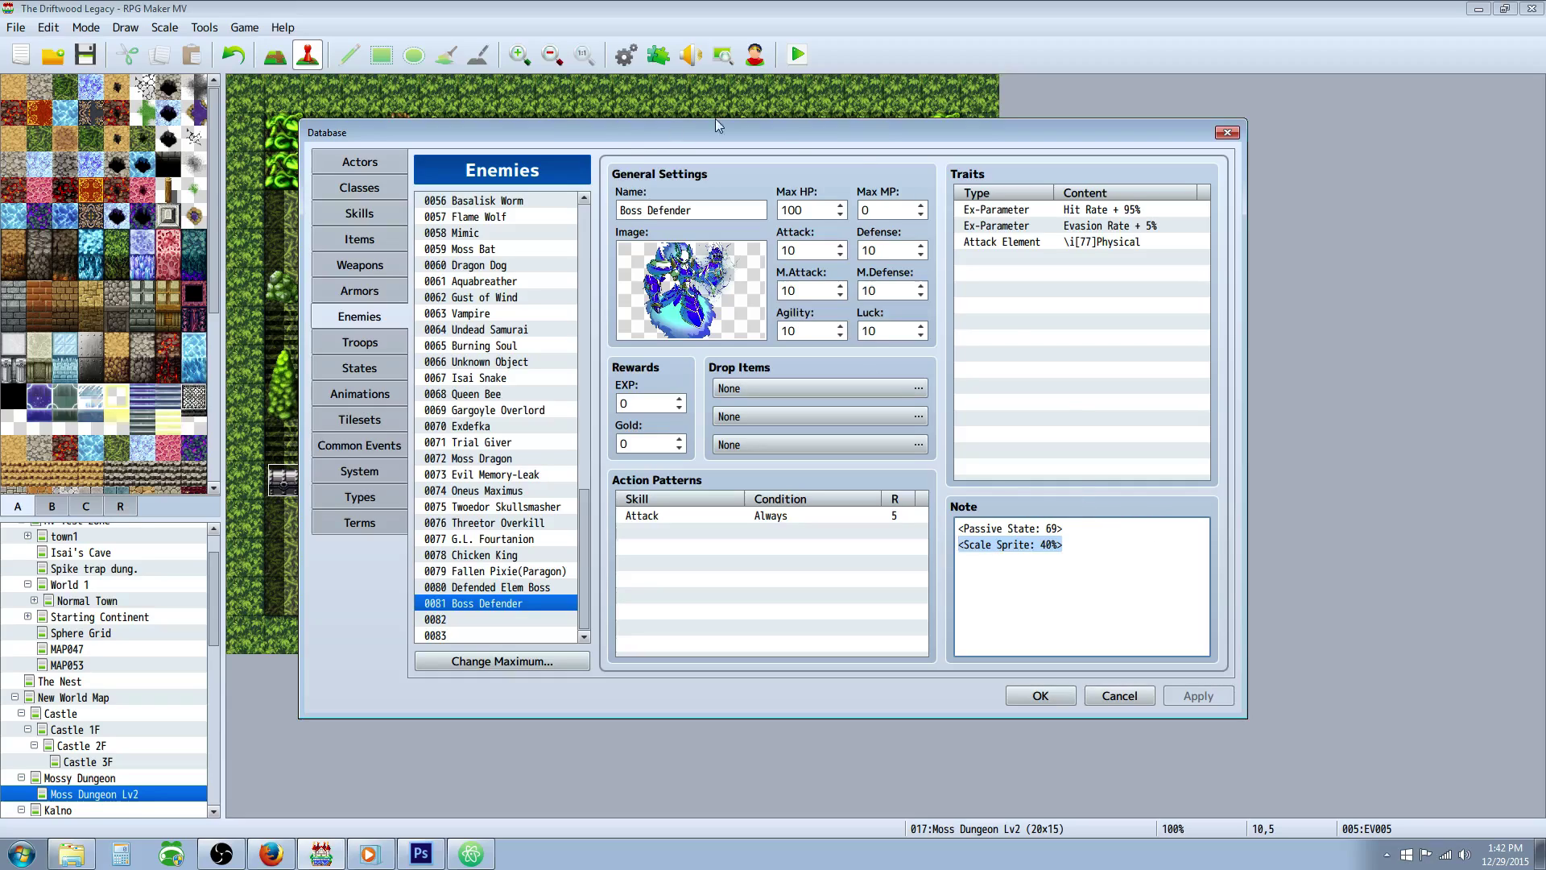
# Step: Close the Database, save the project and launch a playtest
pyautogui.click(1040, 696)
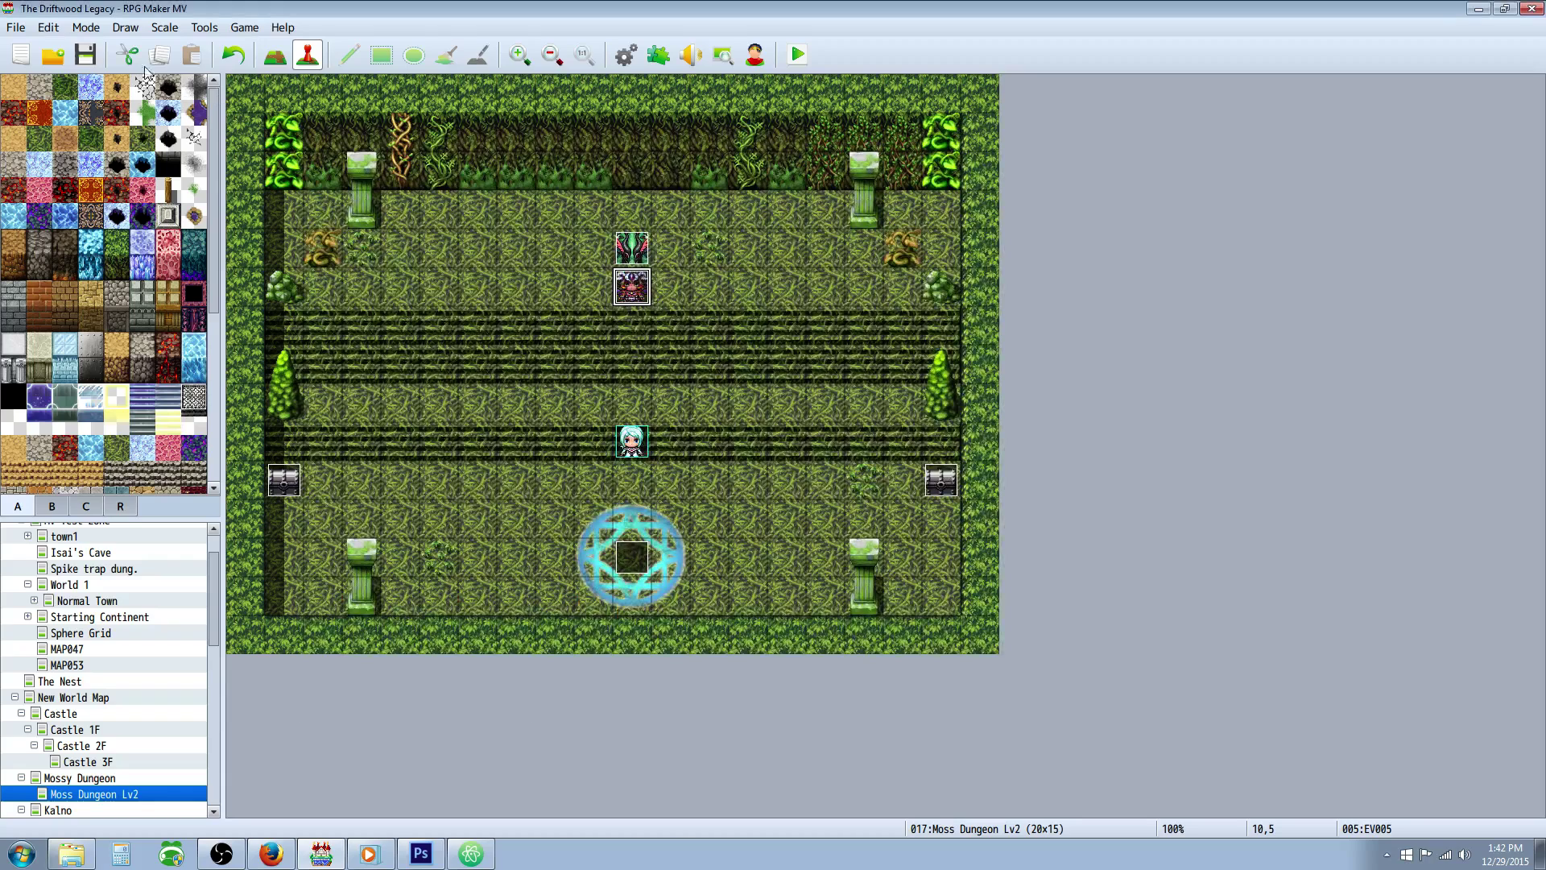
pyautogui.click(85, 54)
pyautogui.click(797, 54)
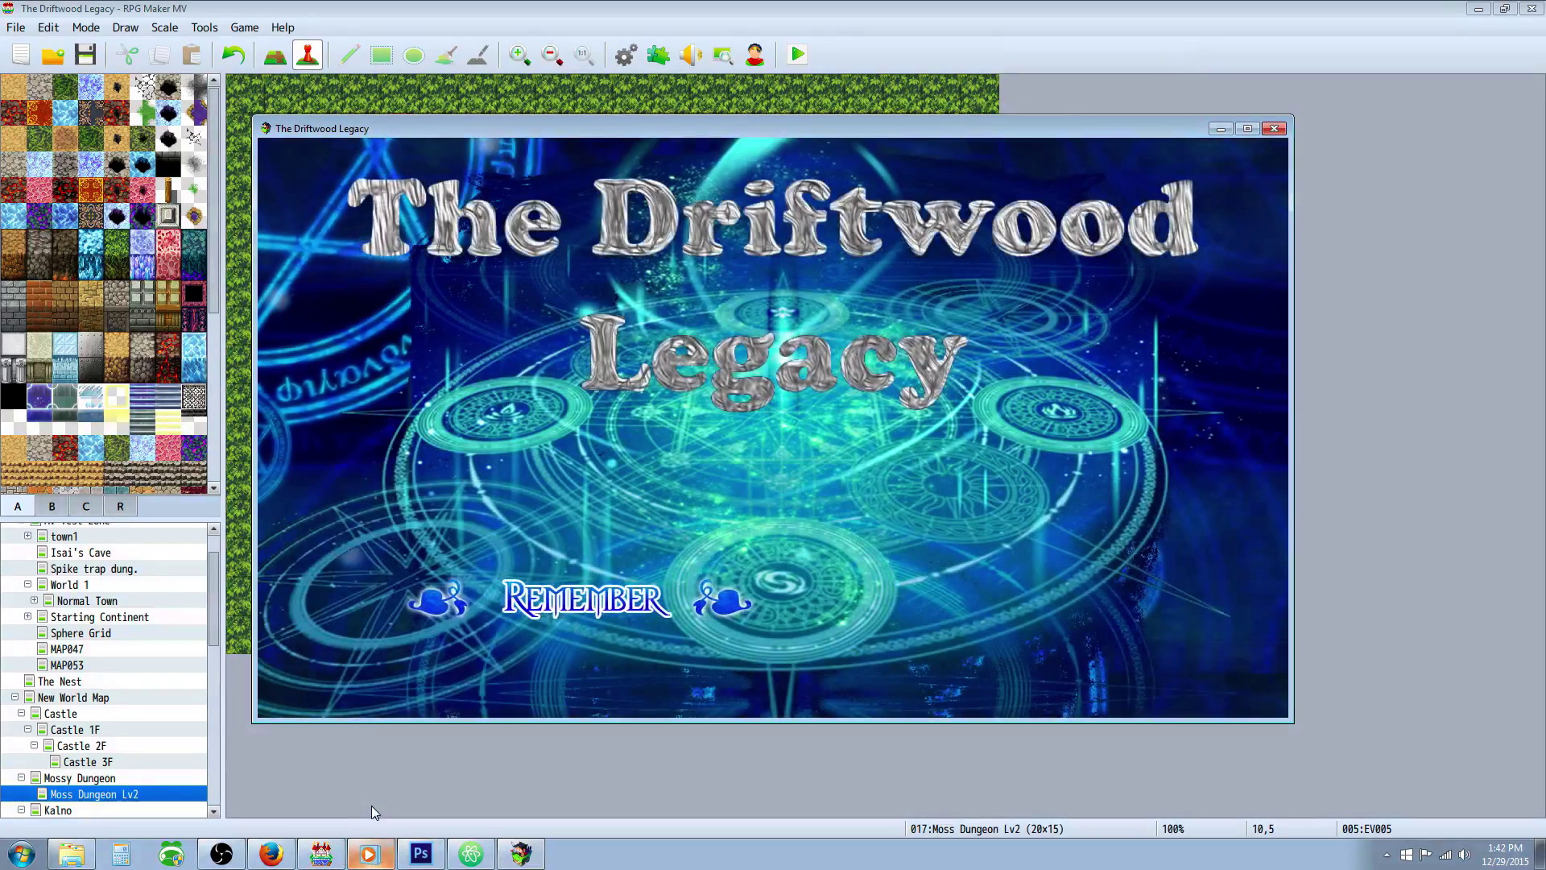
# Step: Start a New Story, enter the boss battle, and choose Attack on Boss Defender B
pyautogui.click(554, 471)
pyautogui.press('Left')
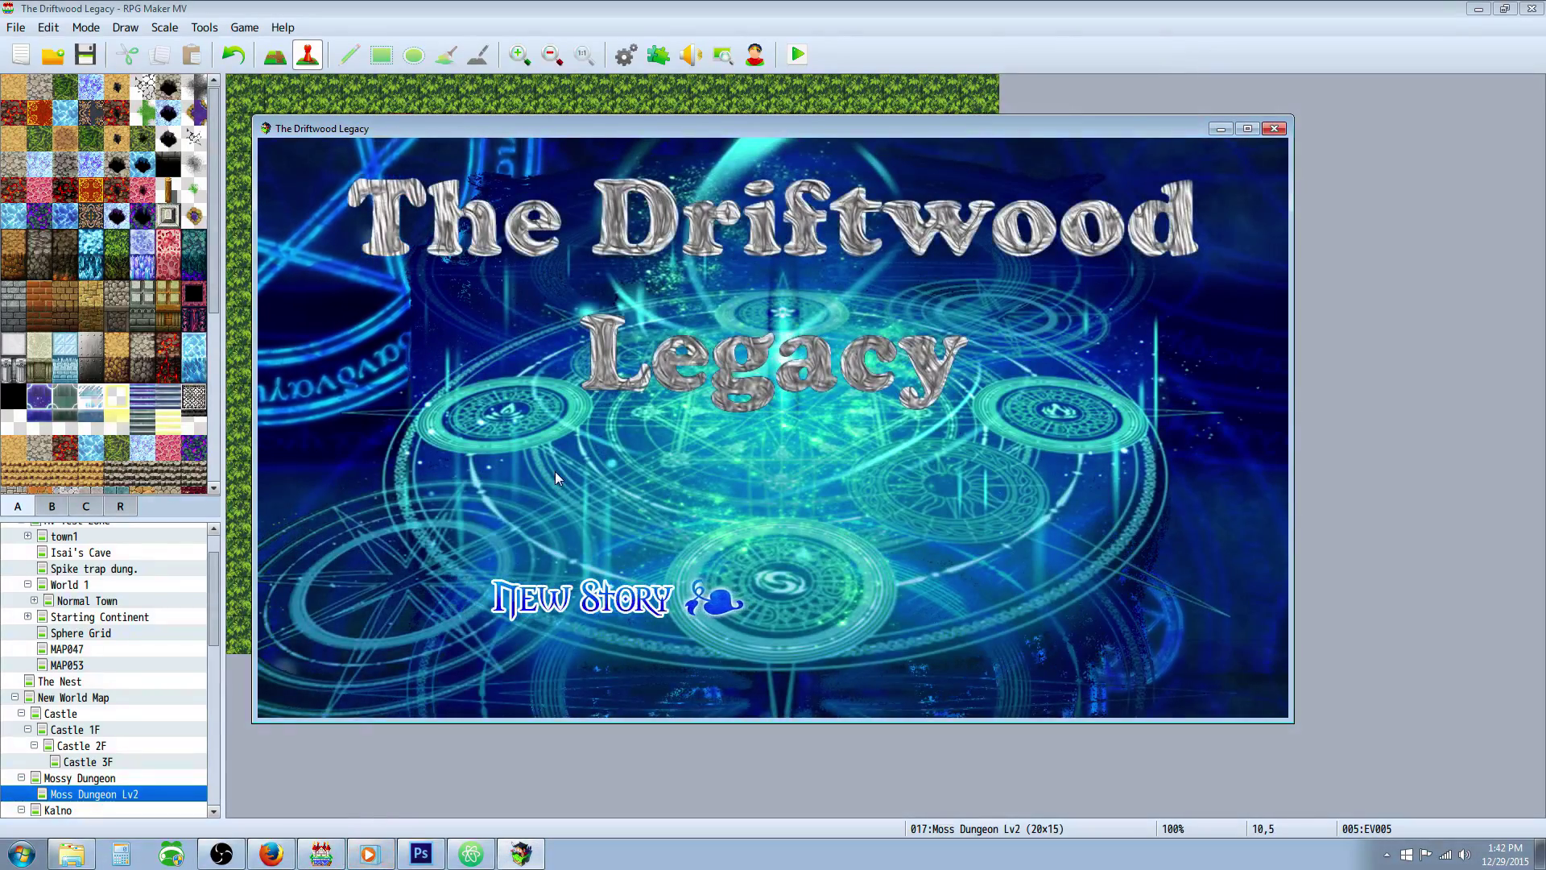
pyautogui.press('Return')
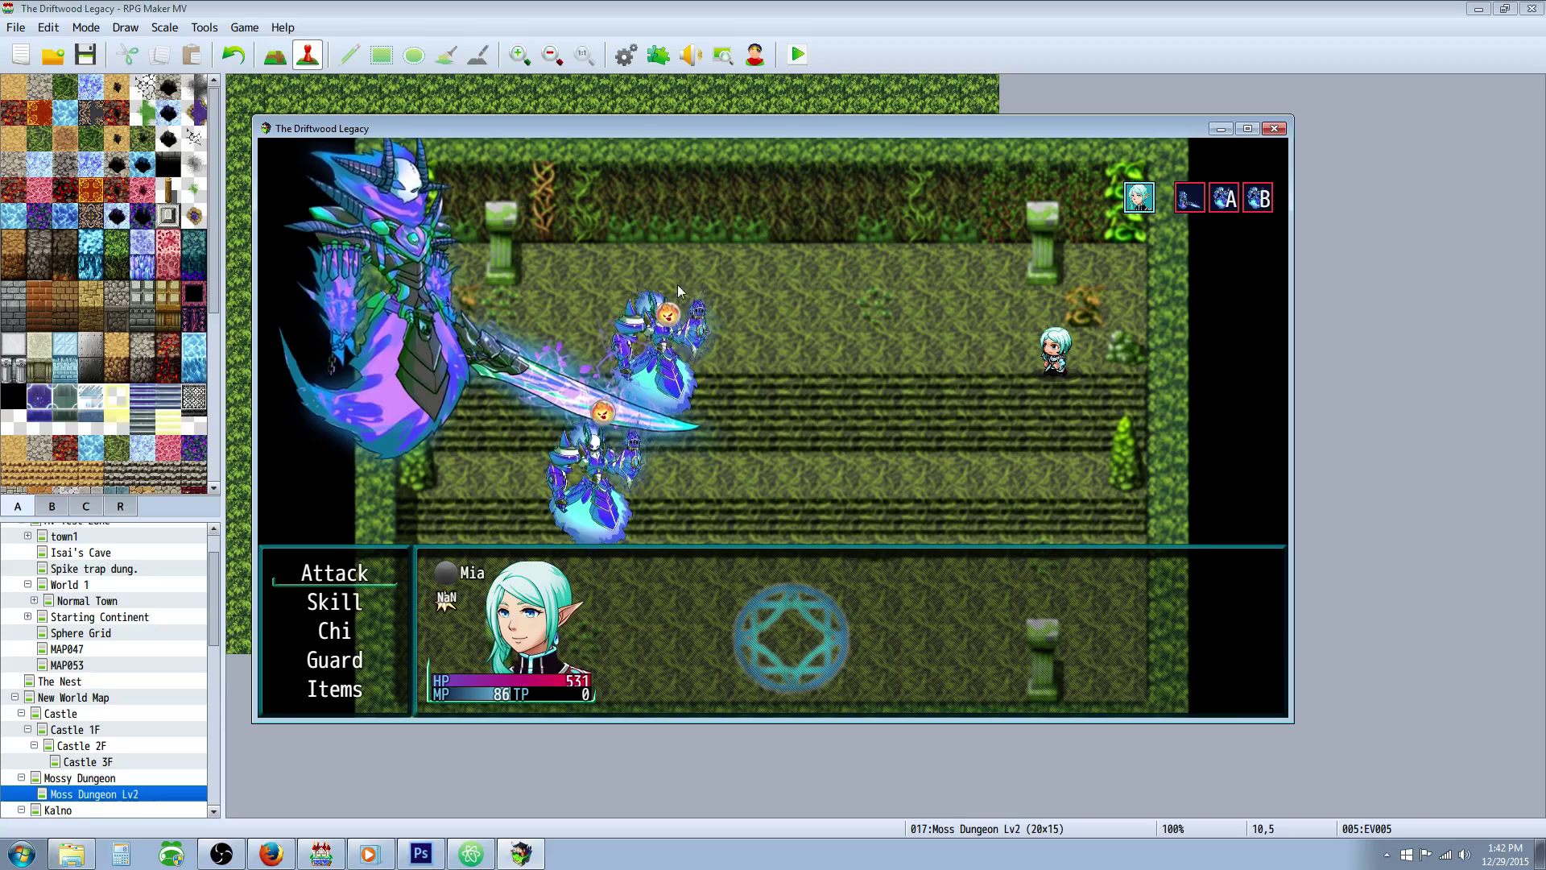
pyautogui.press('Return')
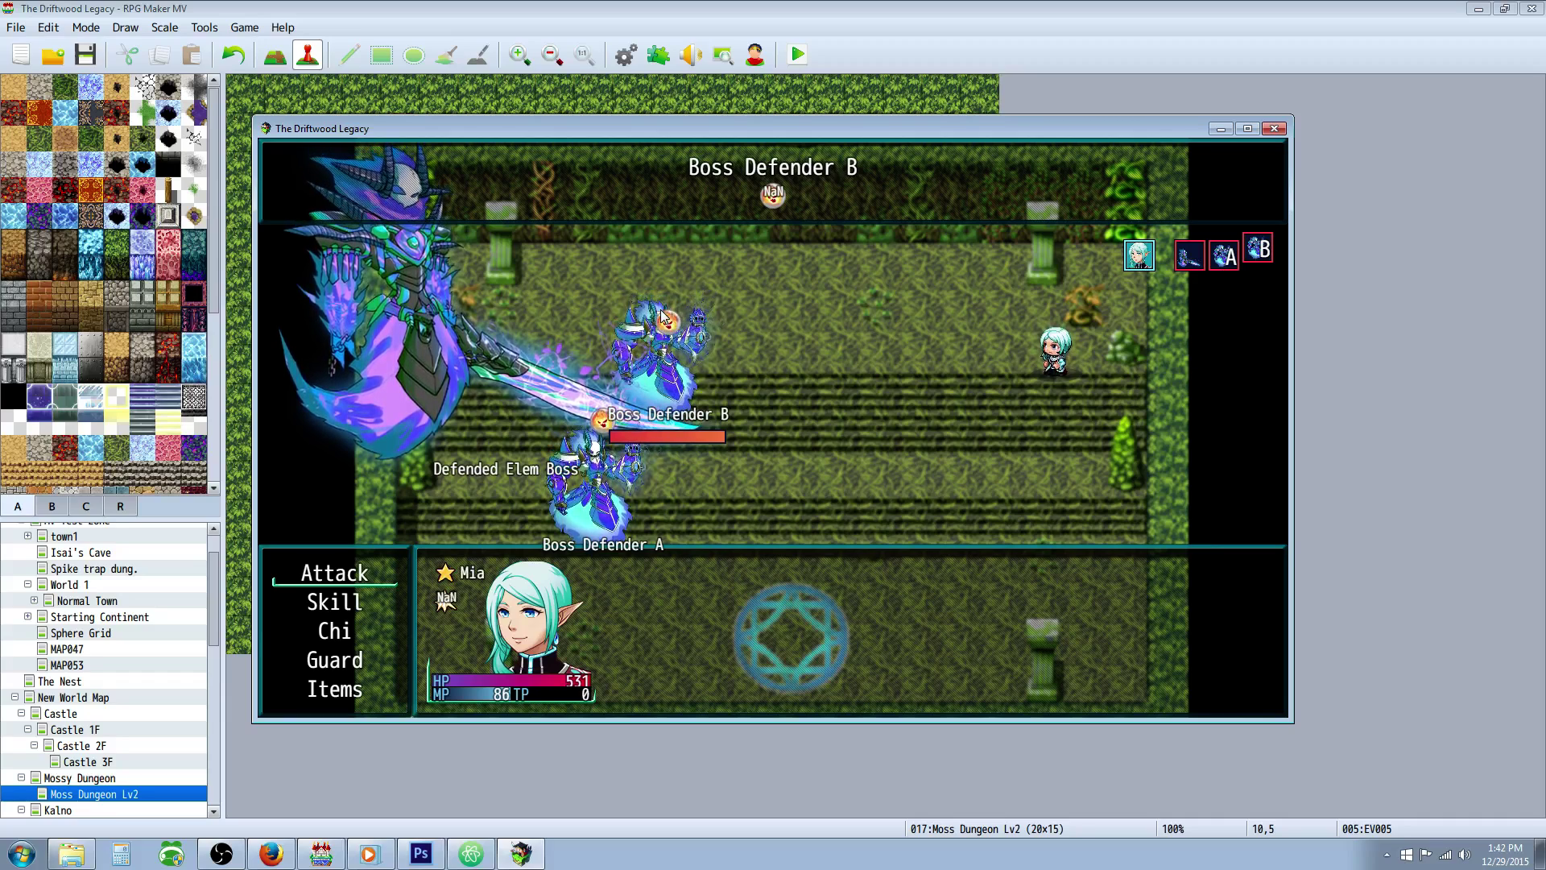
# Step: Defeat Boss Defender B and A, then attack the now-targetable Defended Elem Boss
pyautogui.click(662, 316)
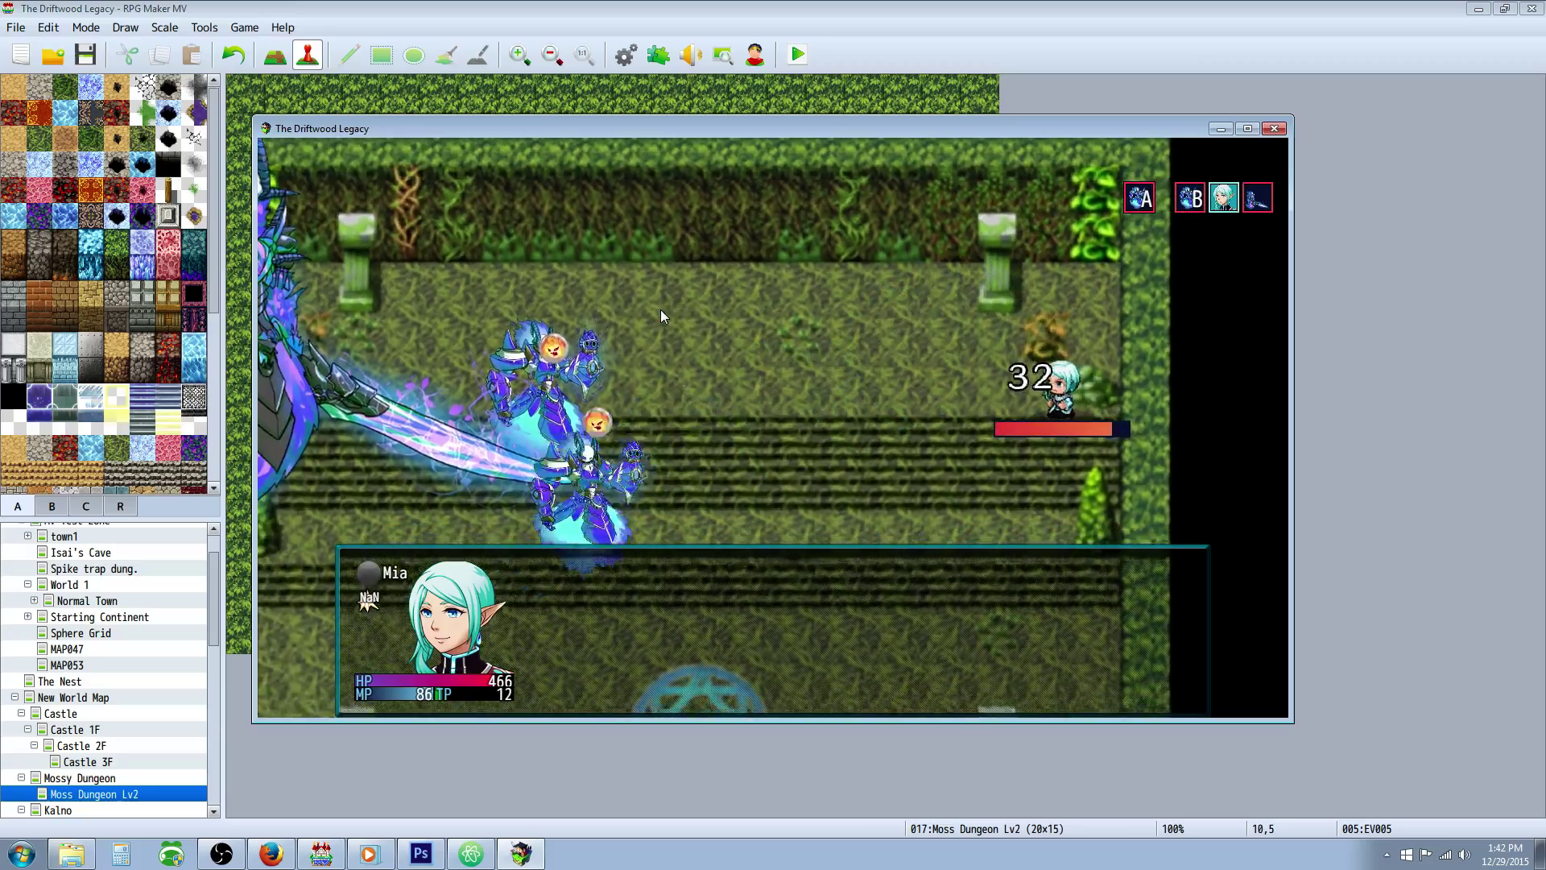
pyautogui.press('Return')
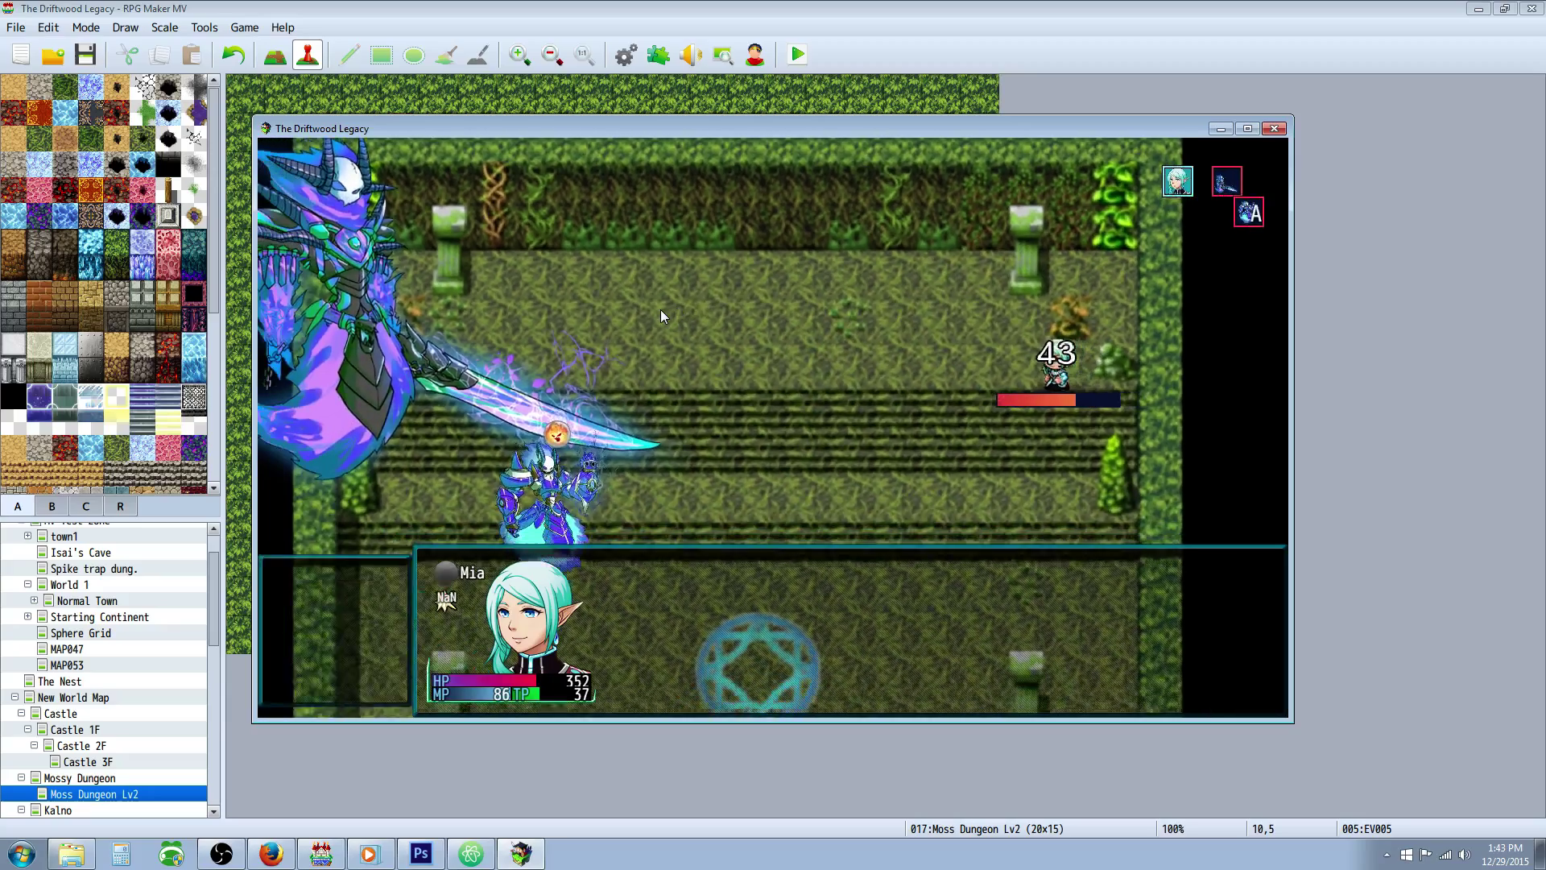
pyautogui.press('Return')
pyautogui.press('Return')
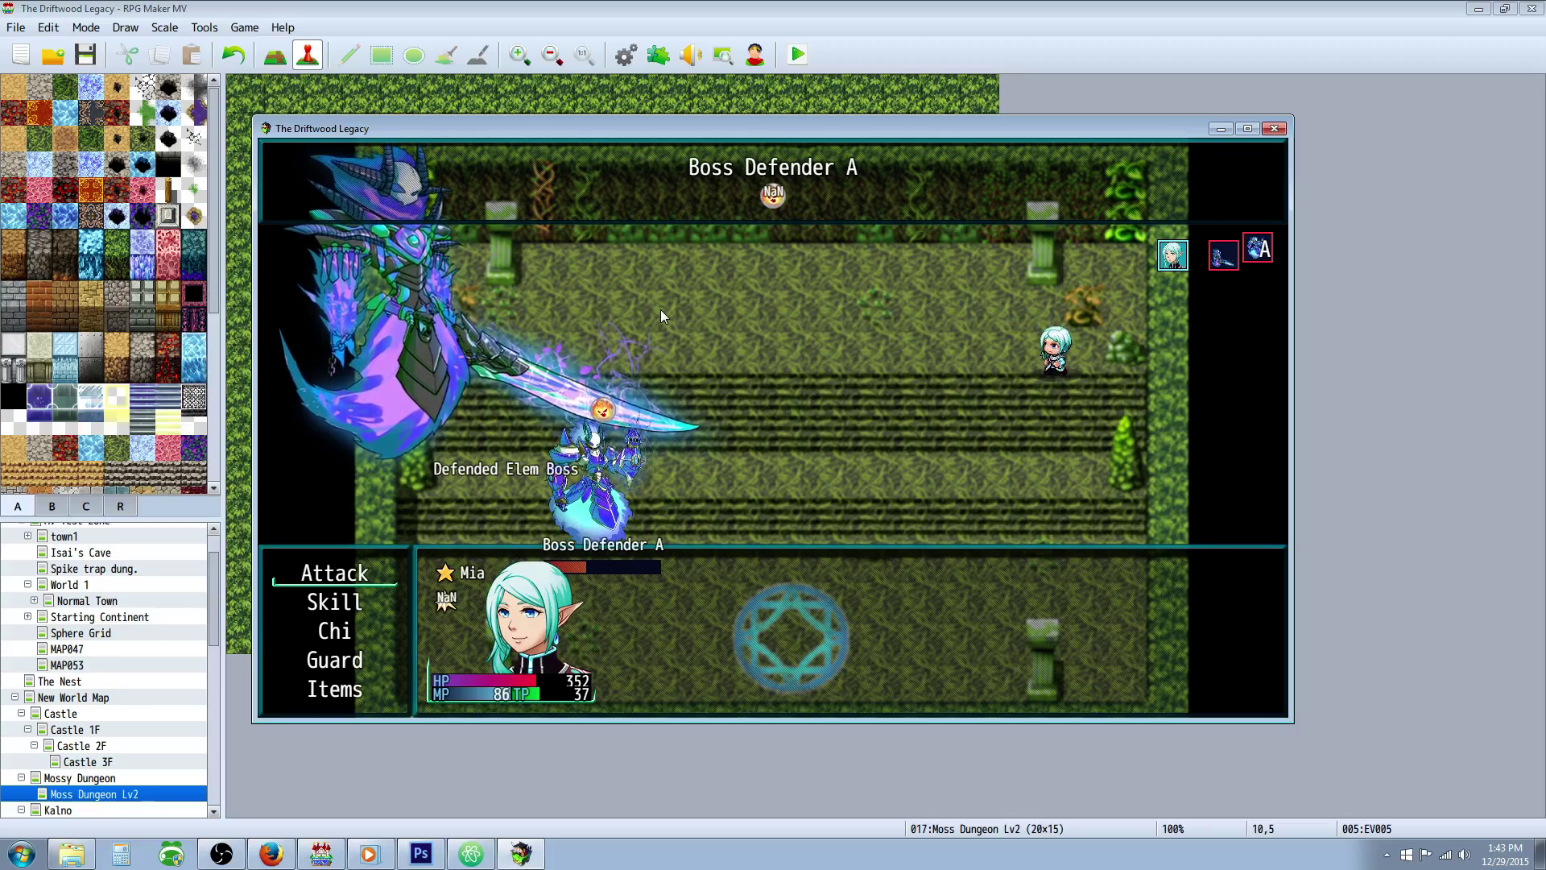
pyautogui.press('Return')
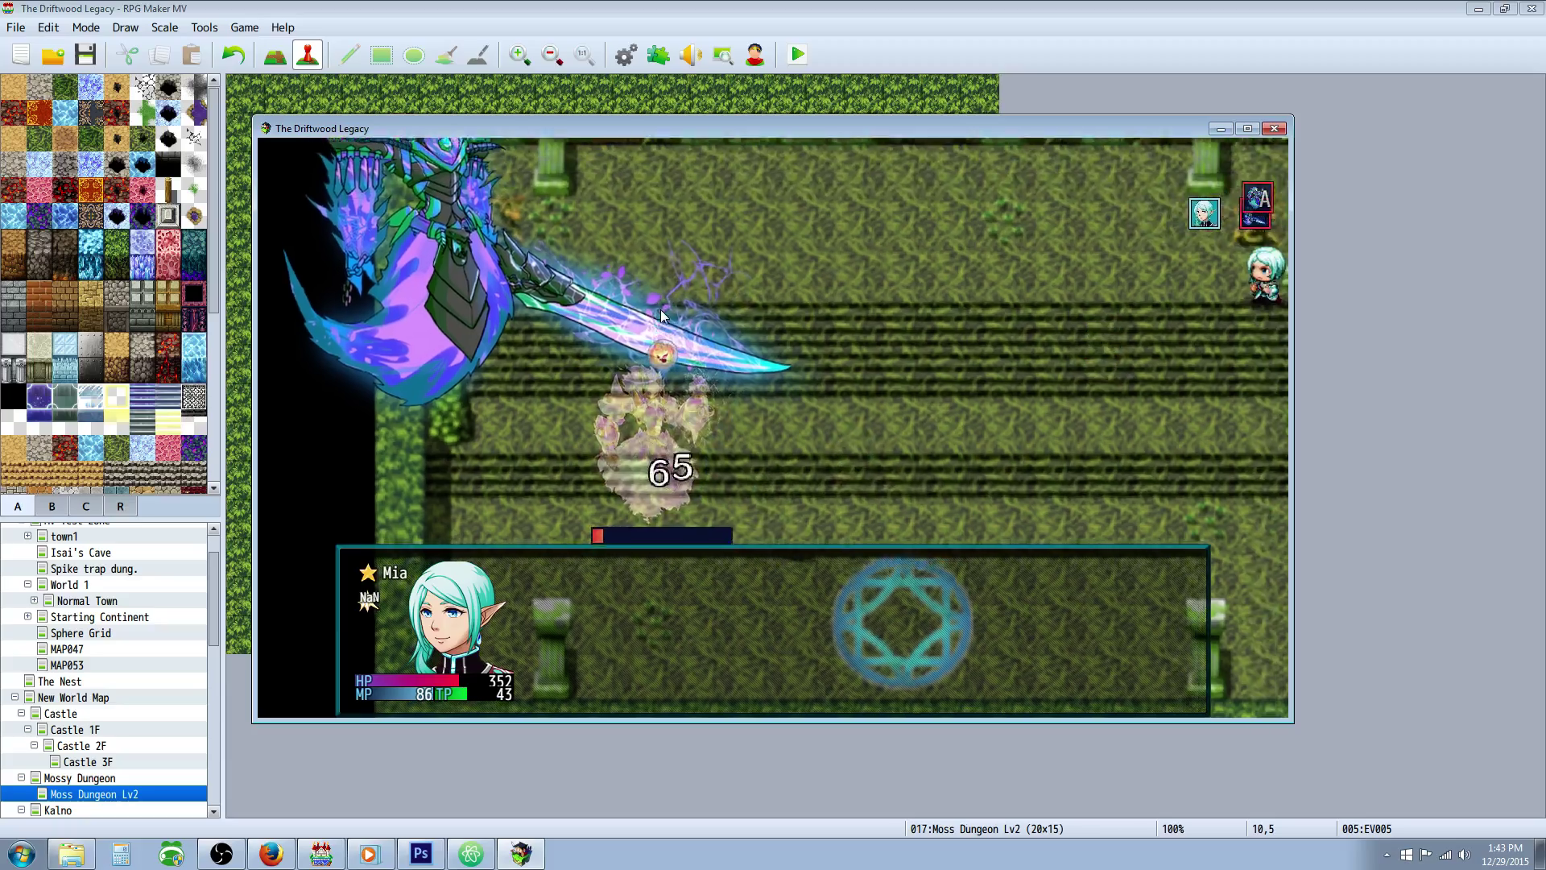
pyautogui.press('Return')
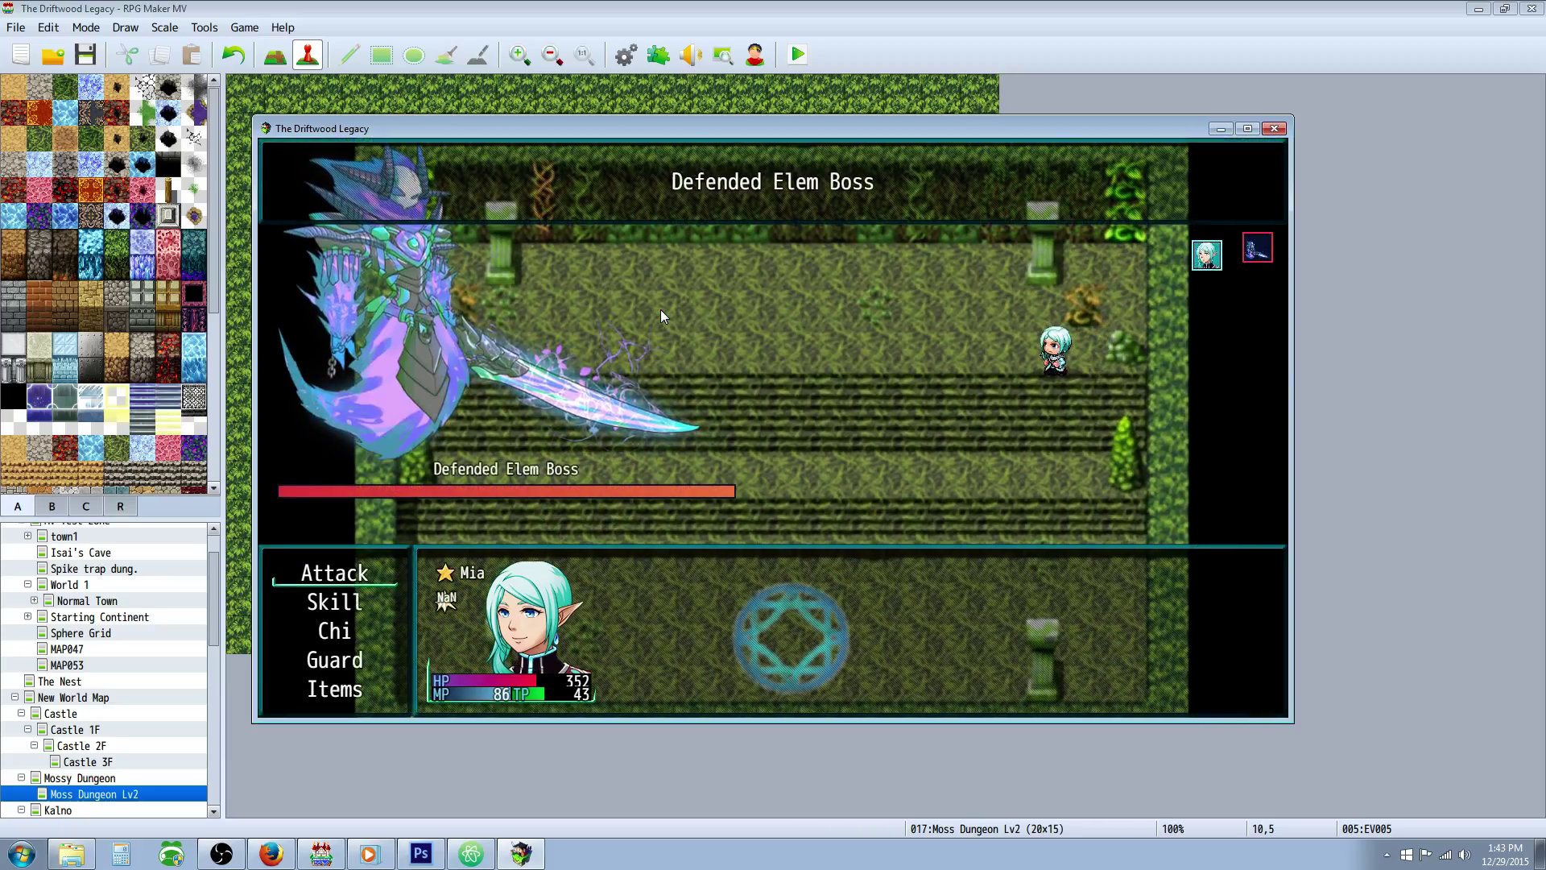
pyautogui.press('Return')
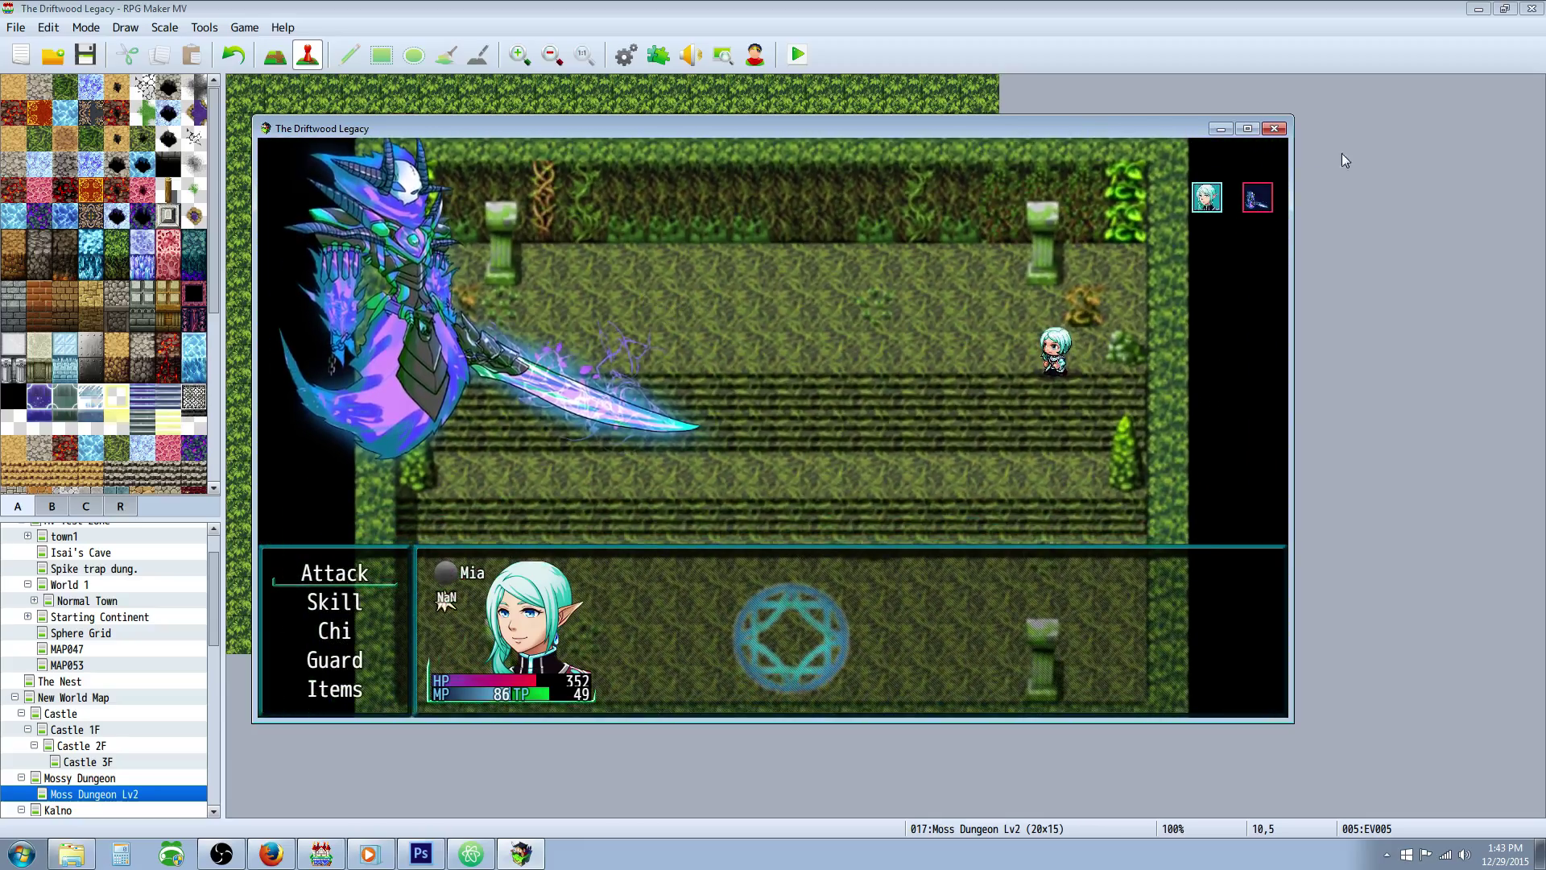
pyautogui.click(1273, 129)
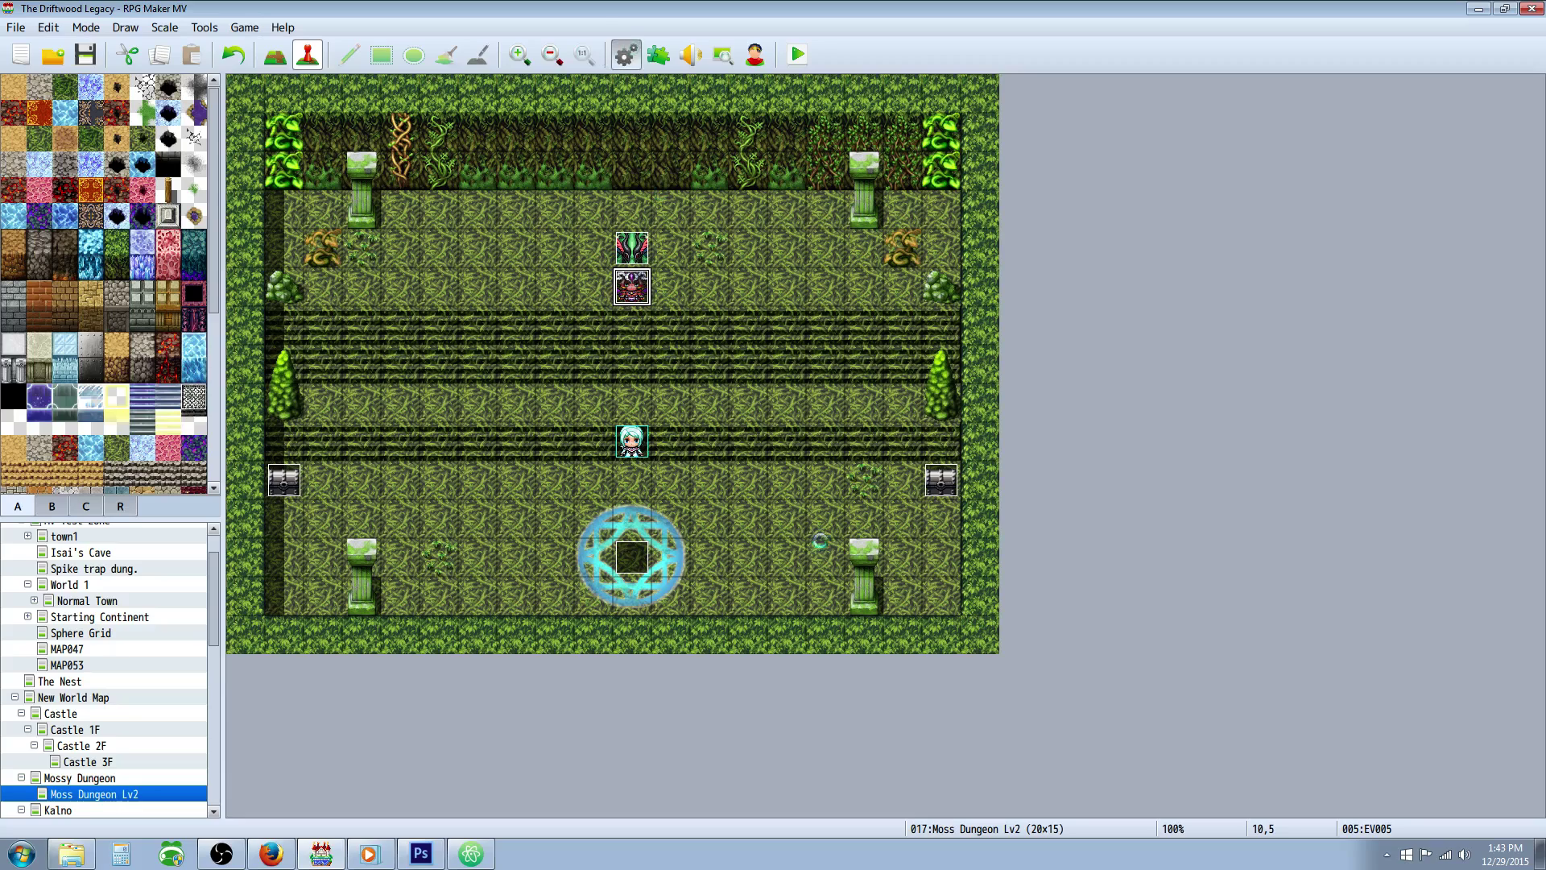
pyautogui.press('F9')
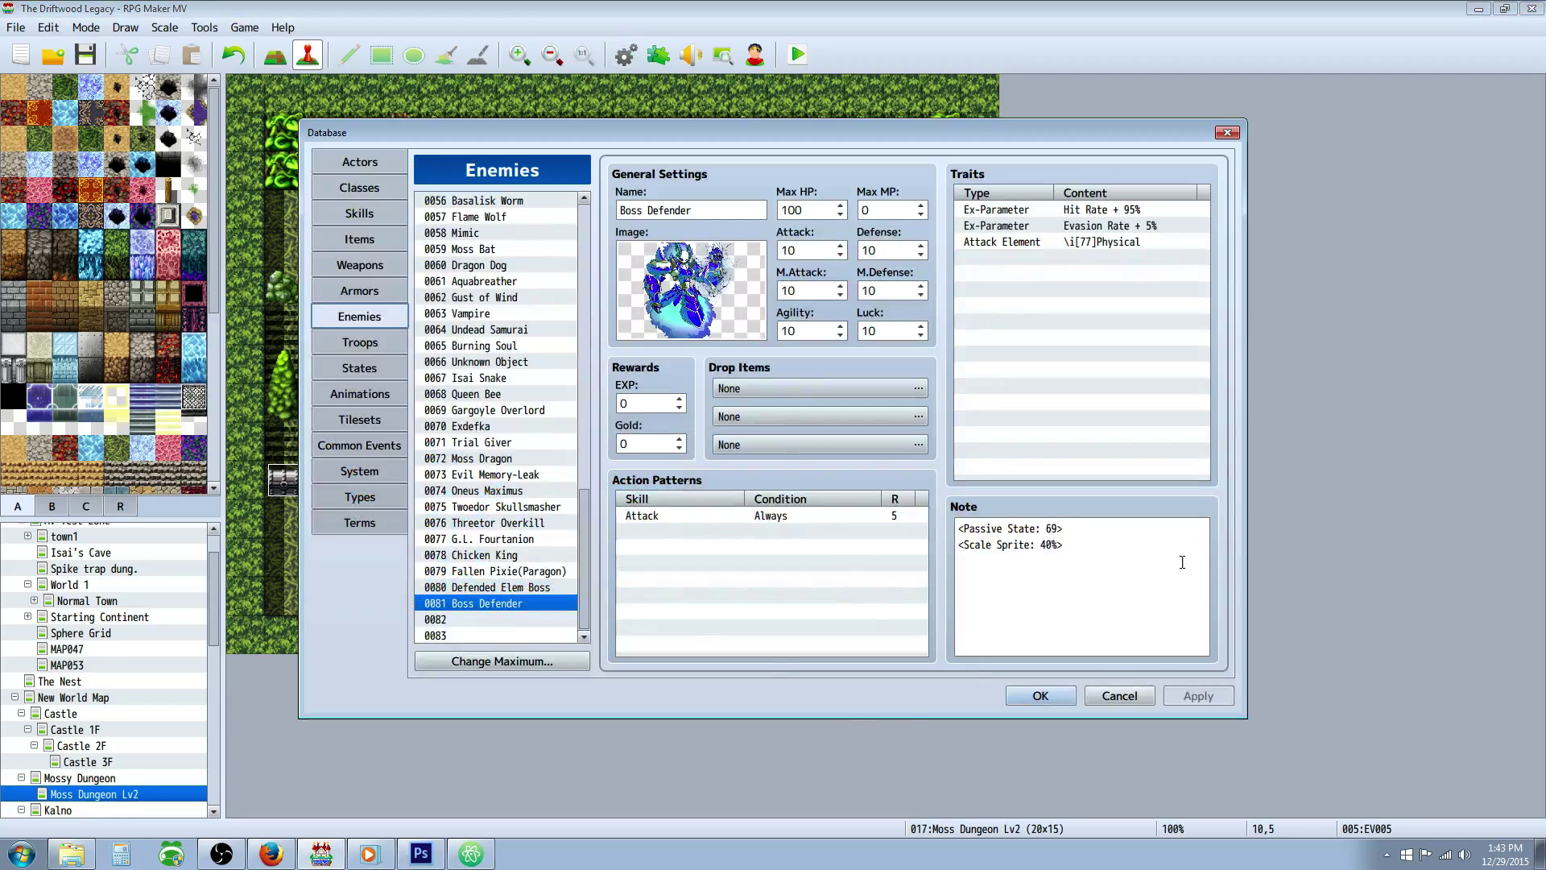
pyautogui.click(1135, 541)
pyautogui.hotkey('ctrl', 'a')
pyautogui.moveTo(1099, 530); pyautogui.dragTo(939, 520)
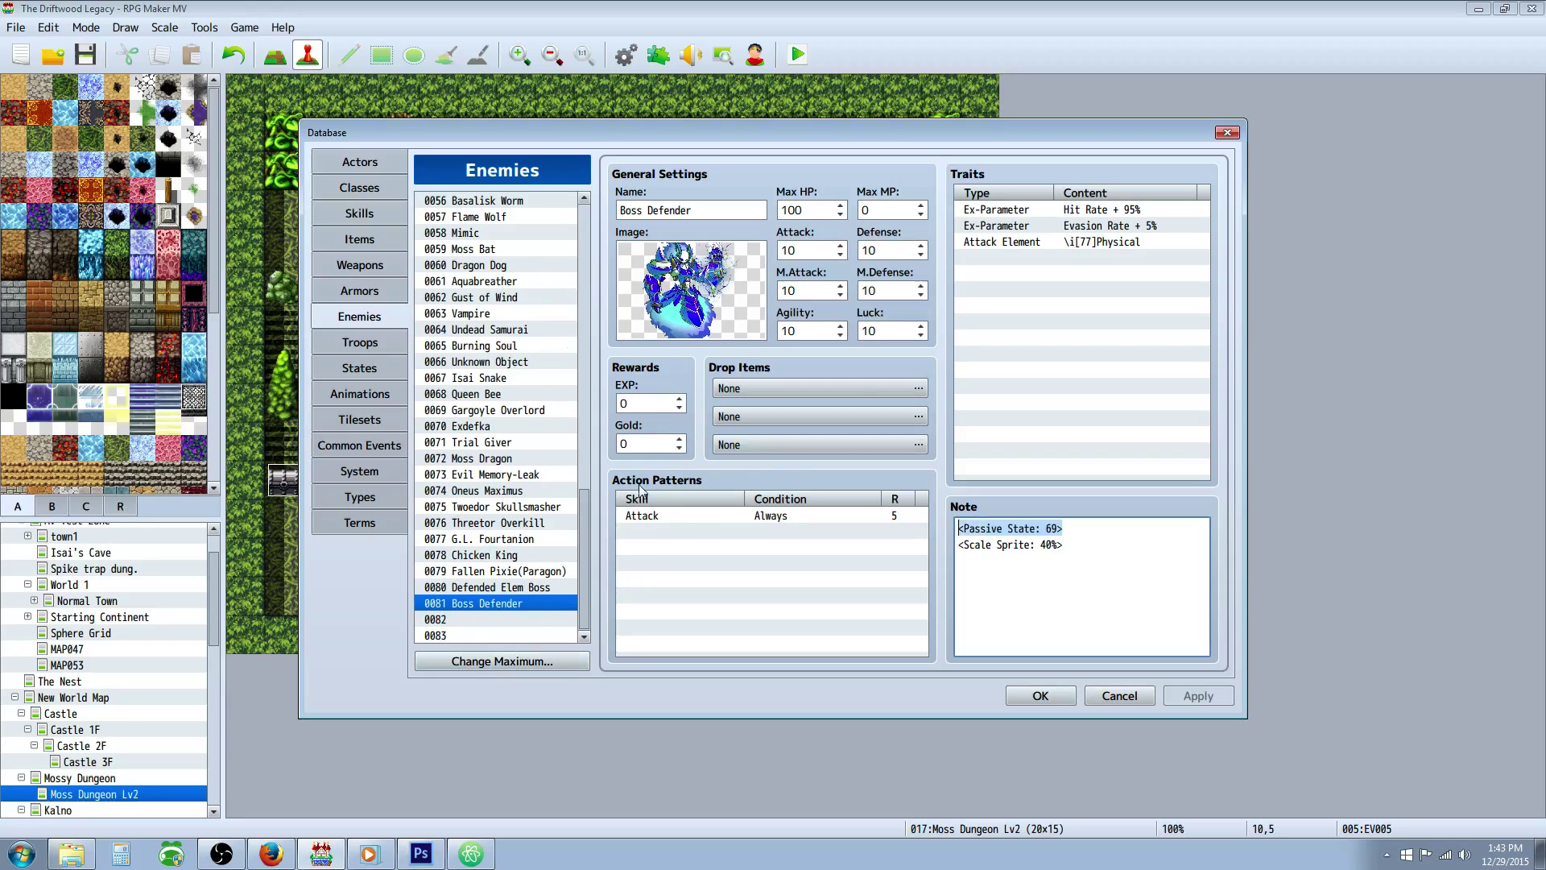
pyautogui.click(360, 342)
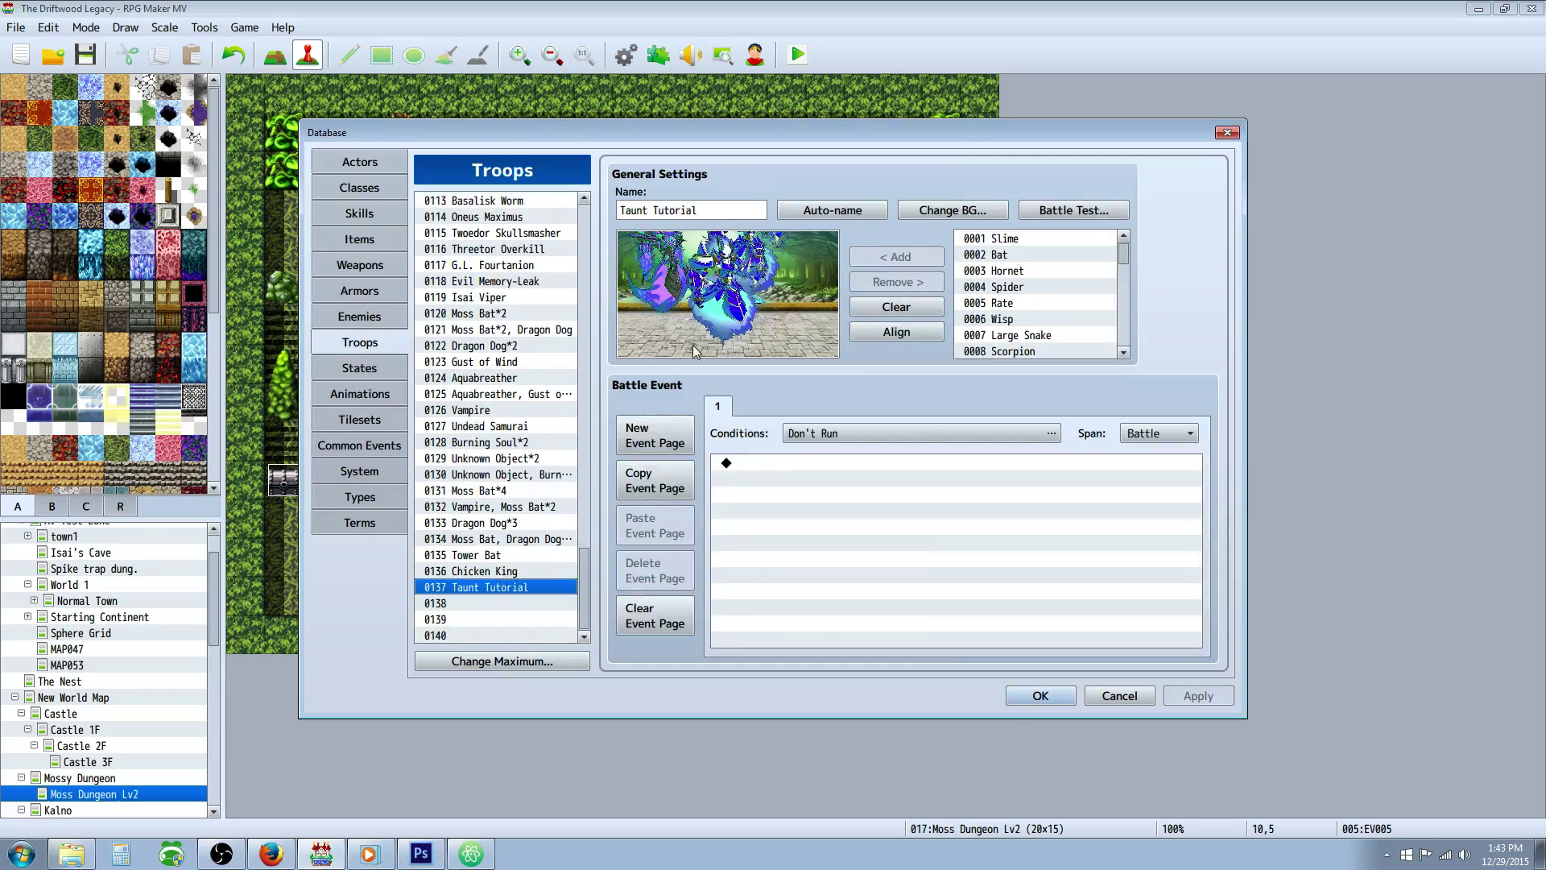
pyautogui.click(1040, 695)
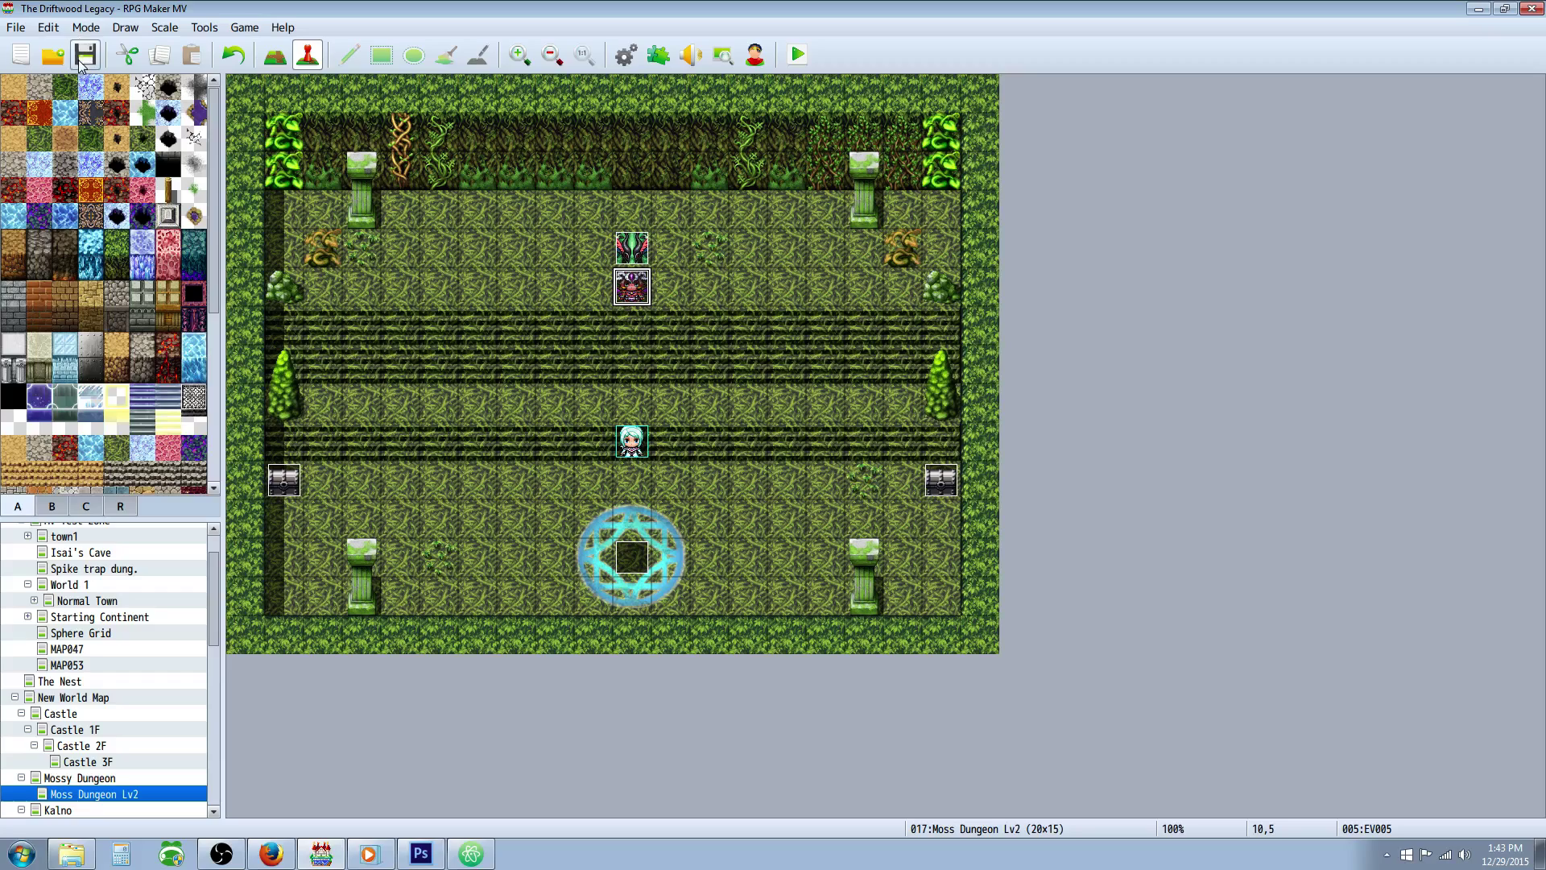